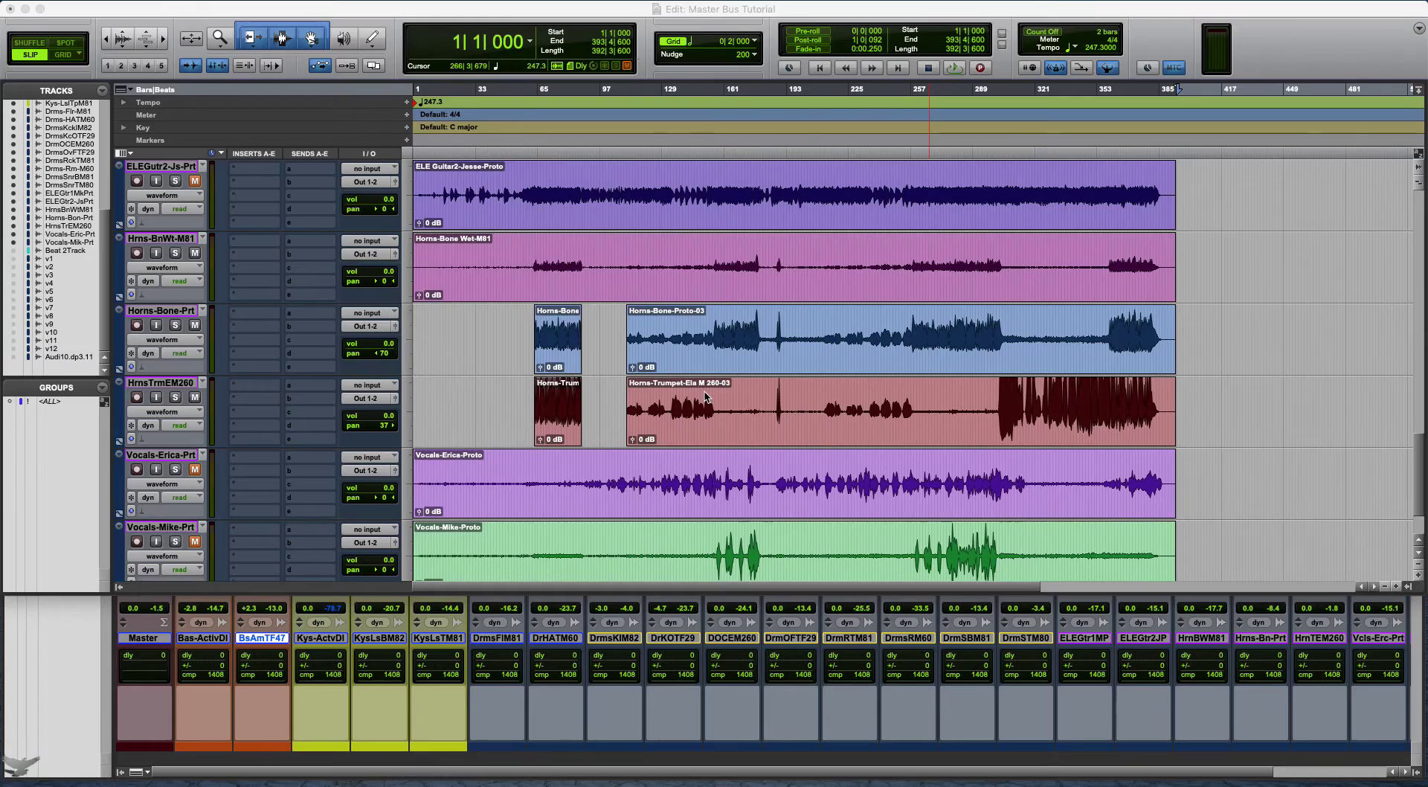
- Scroll through the Master Bus Tutorial's guitar, horn and vocal tracks and focus the session window
{"action": "scroll", "coordinate": [670, 409], "scroll_direction": "down", "scroll_amount": 2}
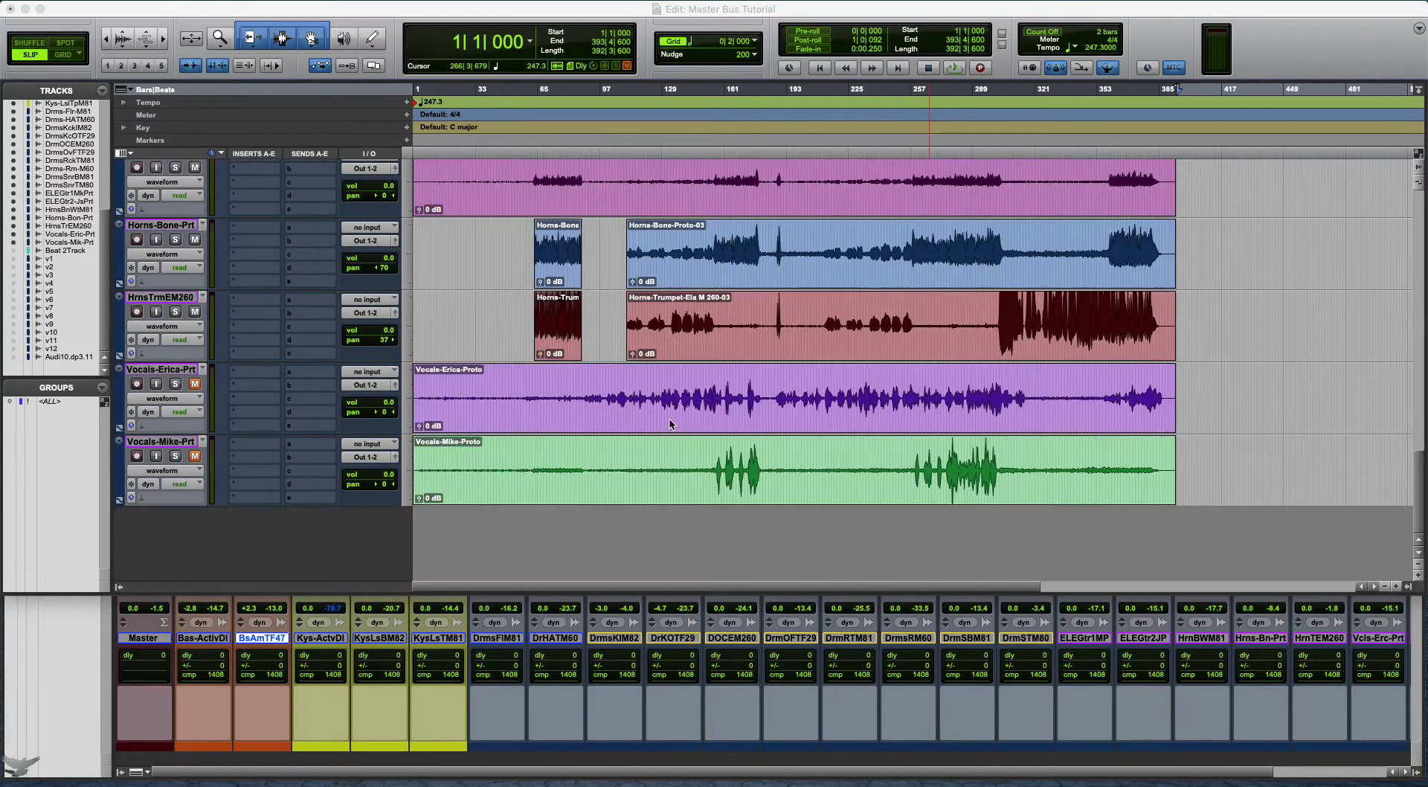
{"action": "scroll", "coordinate": [670, 423], "scroll_direction": "up", "scroll_amount": 15}
{"action": "scroll", "coordinate": [670, 424], "scroll_direction": "down", "scroll_amount": 15}
{"action": "left_click", "coordinate": [518, 14]}
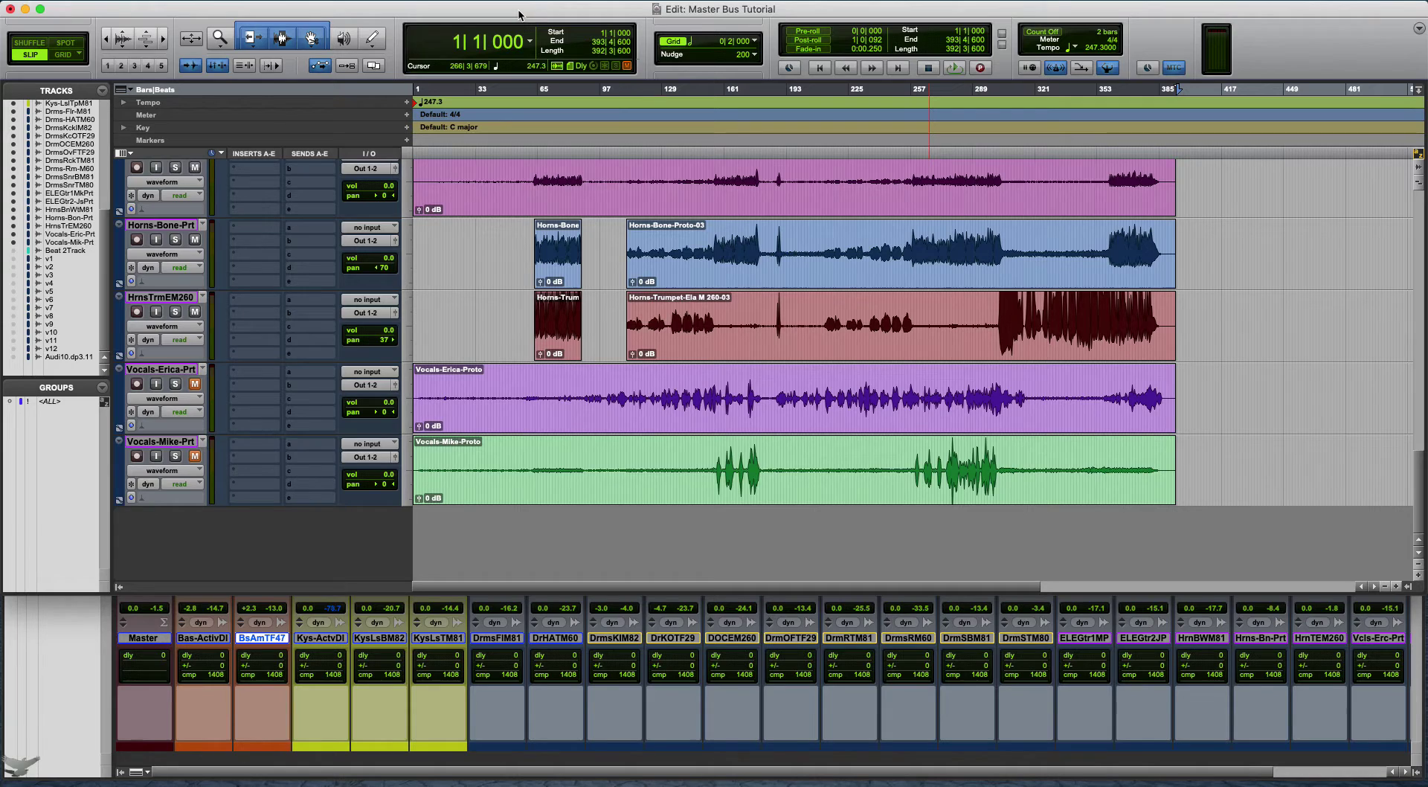
{"action": "key", "text": "super+equal"}
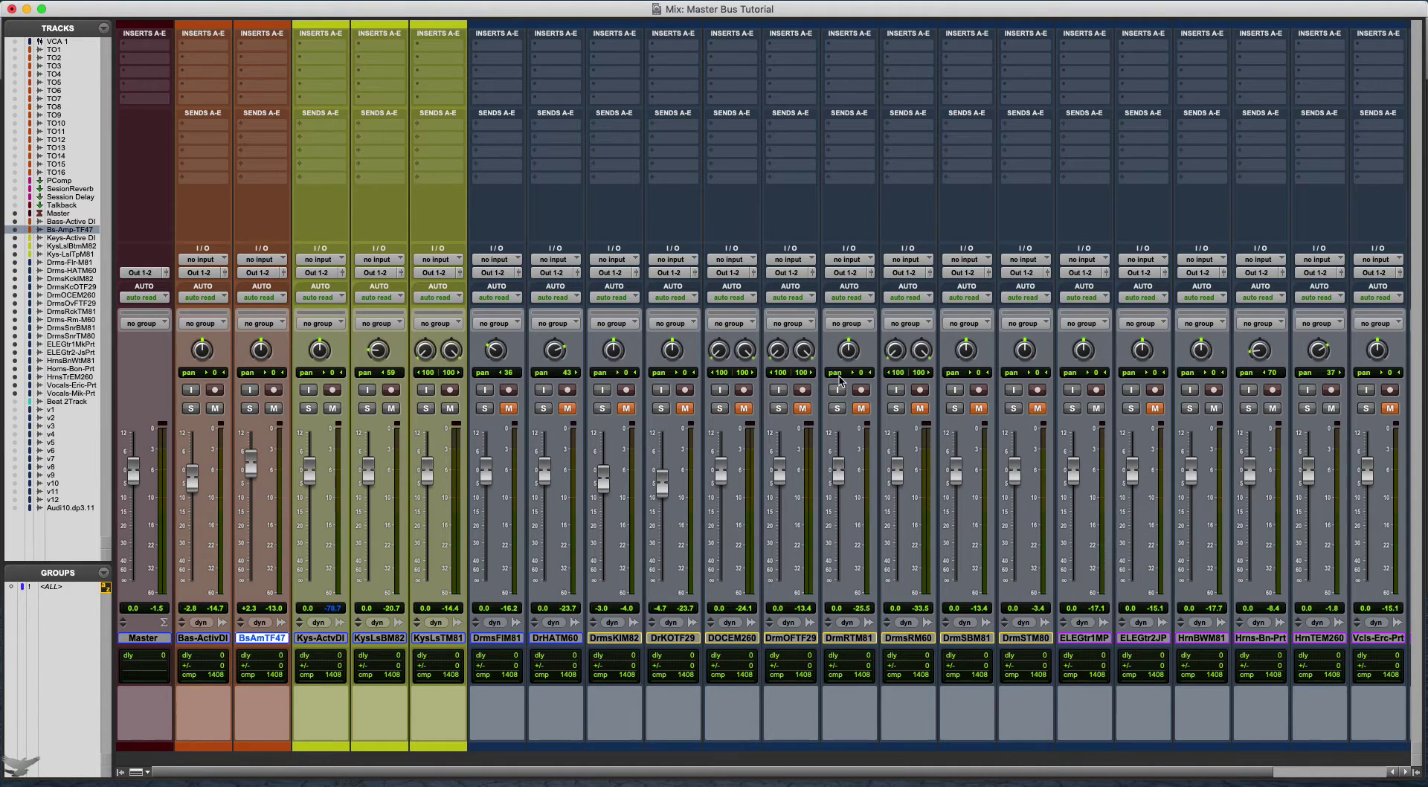
{"action": "scroll", "coordinate": [840, 380], "scroll_direction": "right", "scroll_amount": 1}
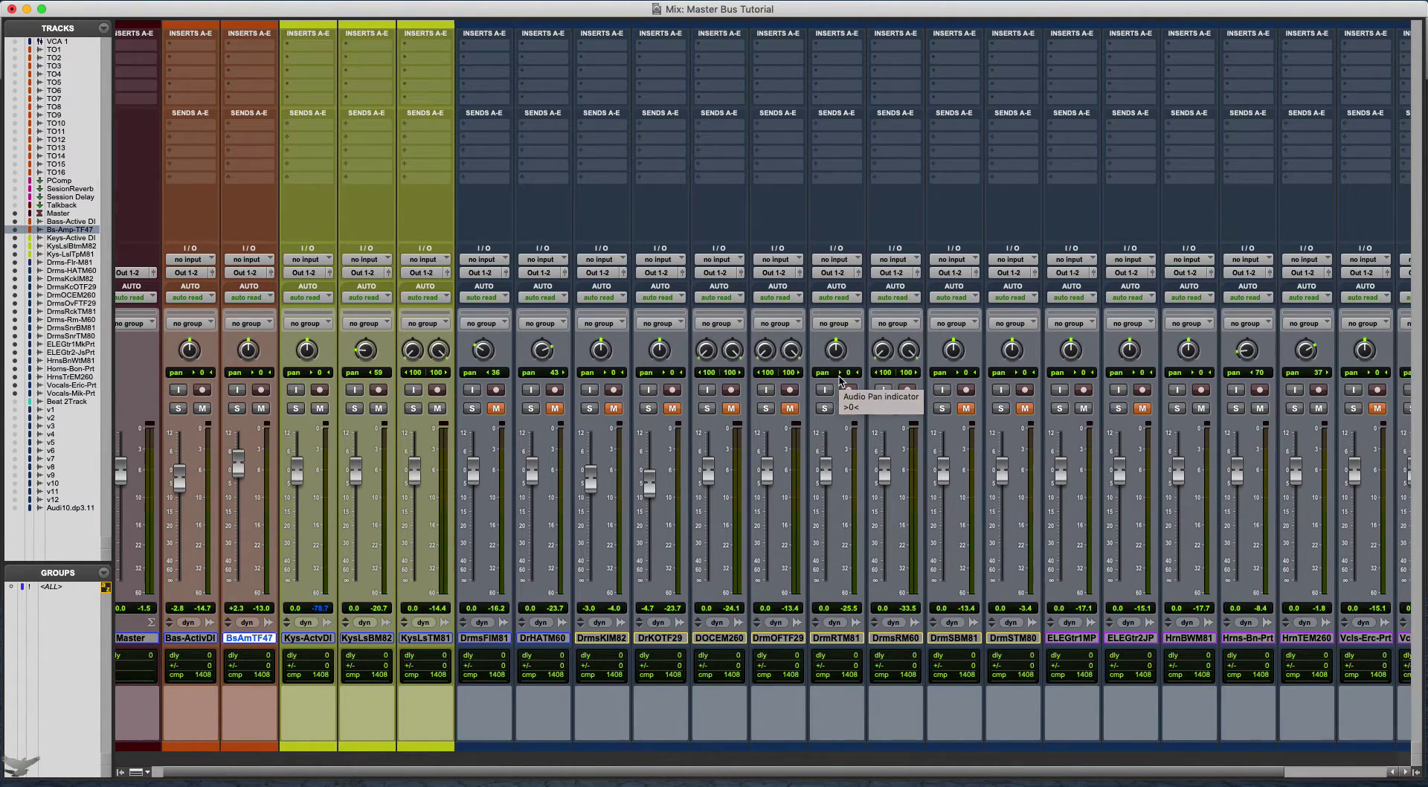
{"action": "scroll", "coordinate": [840, 380], "scroll_direction": "left", "scroll_amount": 2}
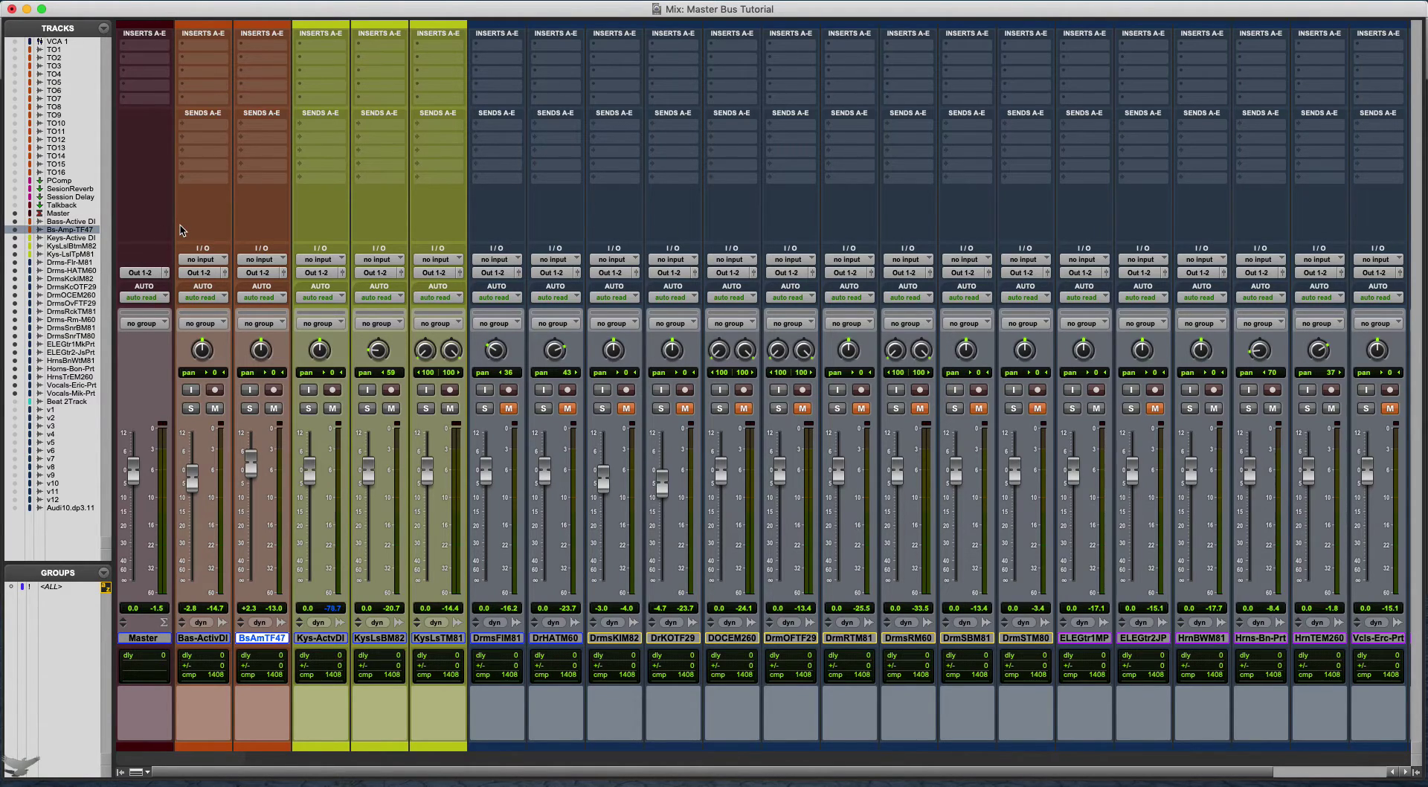
- Hide the original Master track and create a new stereo Aux Input track, Aux 1
{"action": "left_click", "coordinate": [56, 214]}
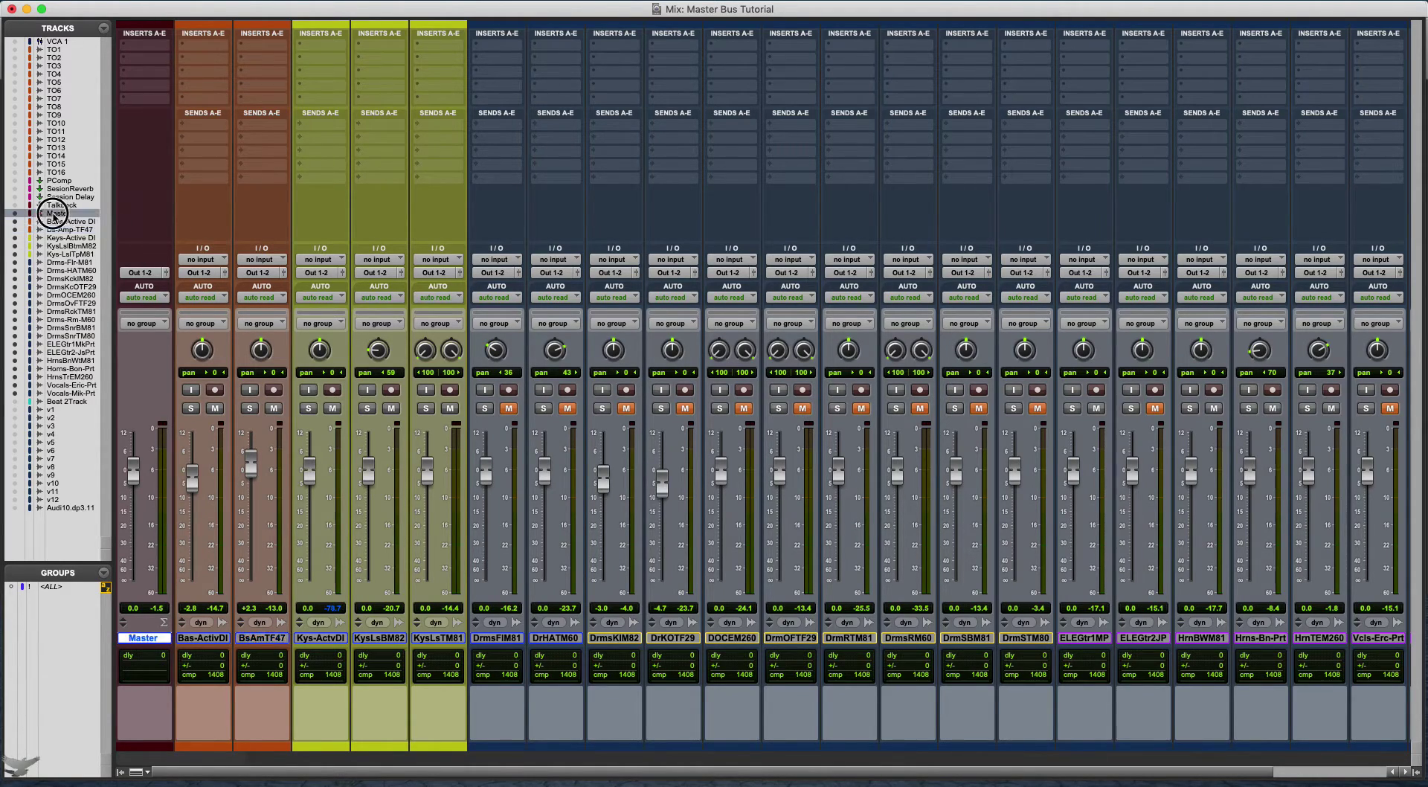
{"action": "left_click", "coordinate": [14, 215]}
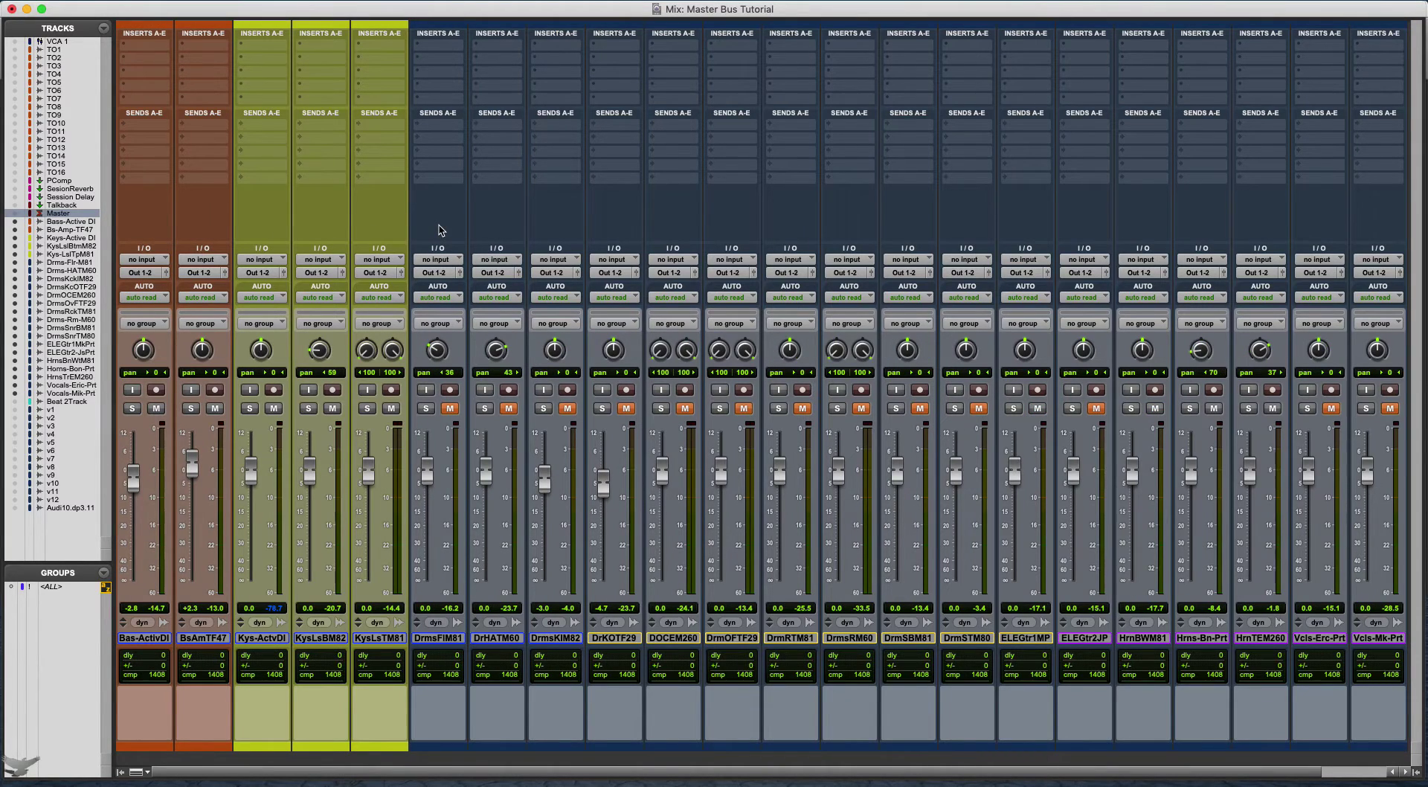
{"action": "key", "text": "super+shift+n"}
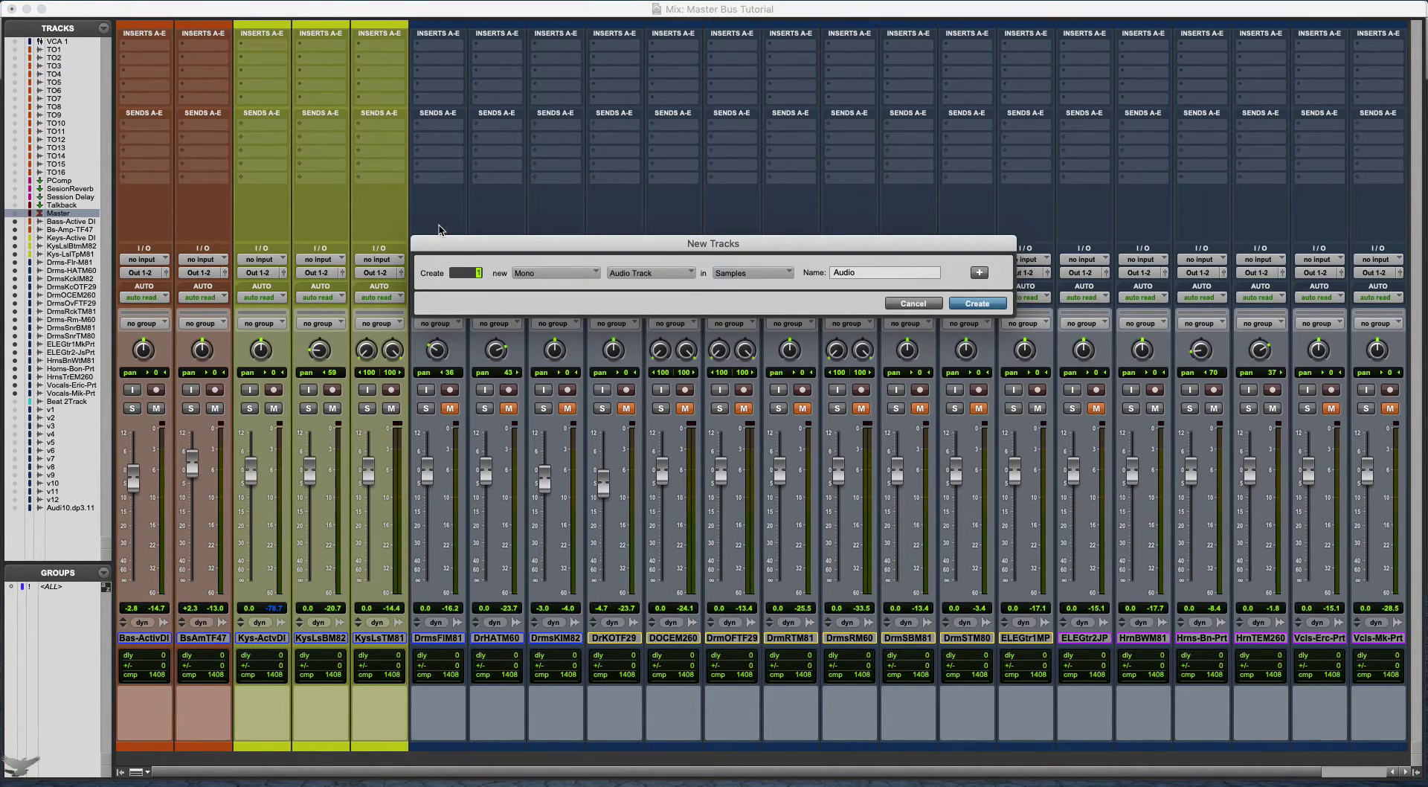
{"action": "key", "text": "super+Down"}
{"action": "left_click", "coordinate": [577, 273]}
{"action": "left_click", "coordinate": [975, 304]}
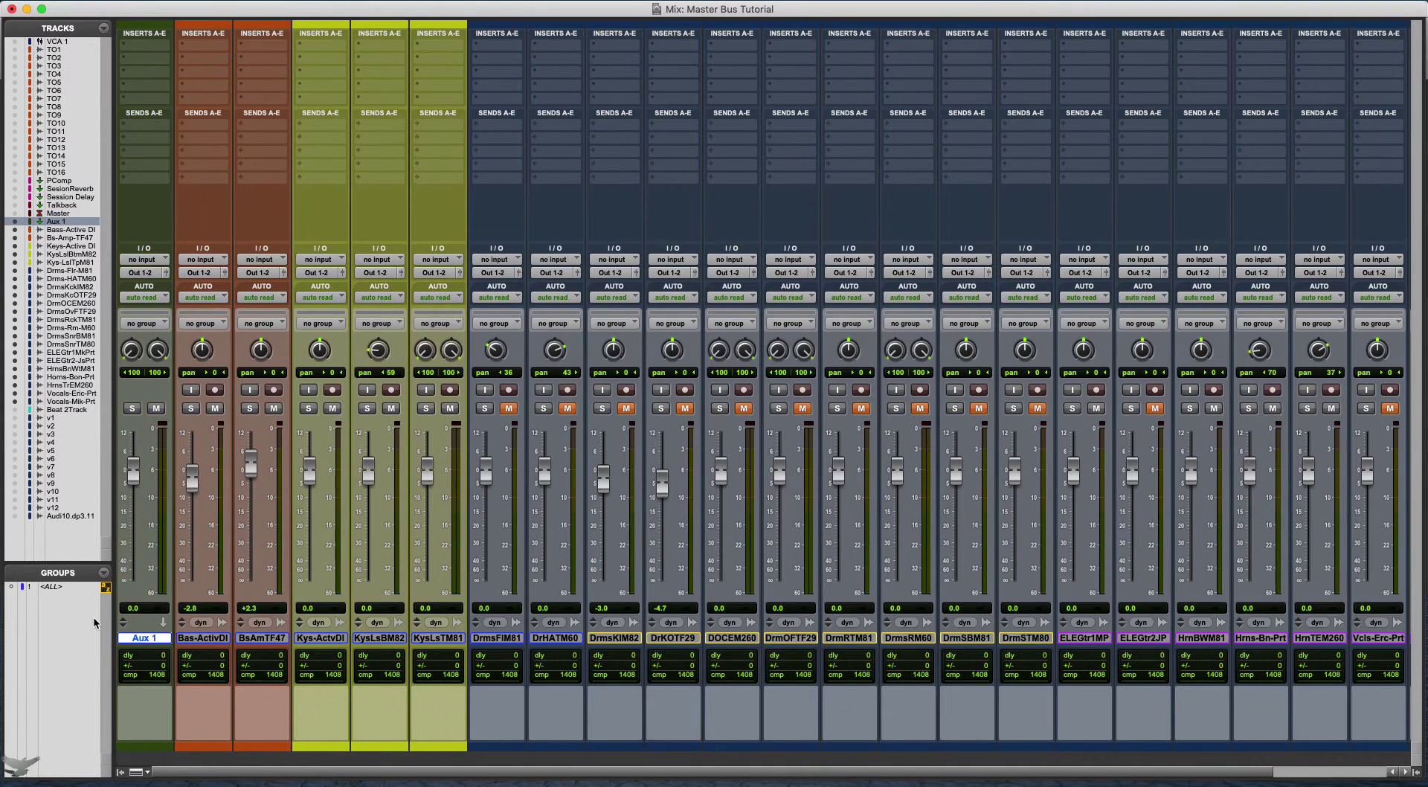
- Rename the Aux 1 track to 'Master'
{"action": "double_click", "coordinate": [140, 639]}
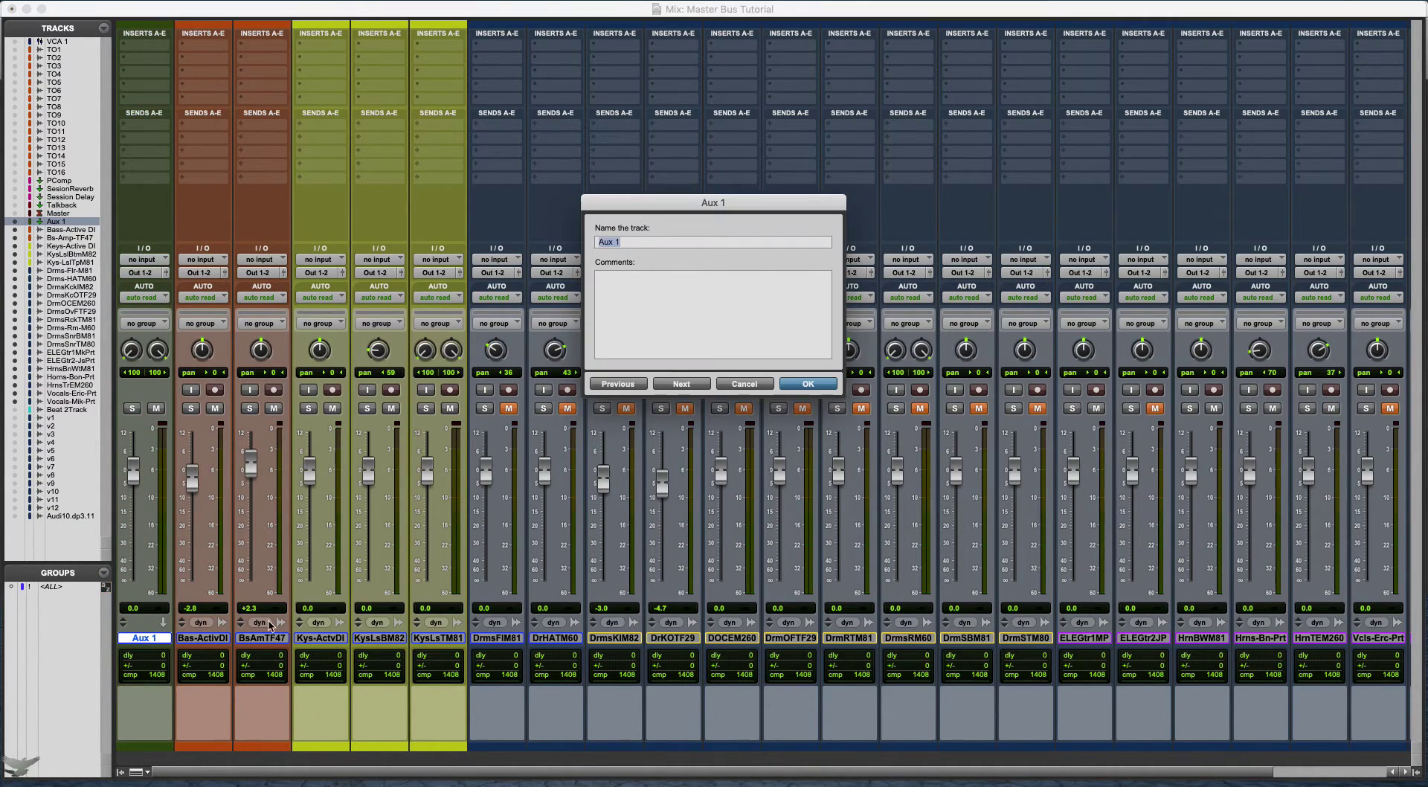
{"action": "type", "text": "Master"}
{"action": "key", "text": "Return"}
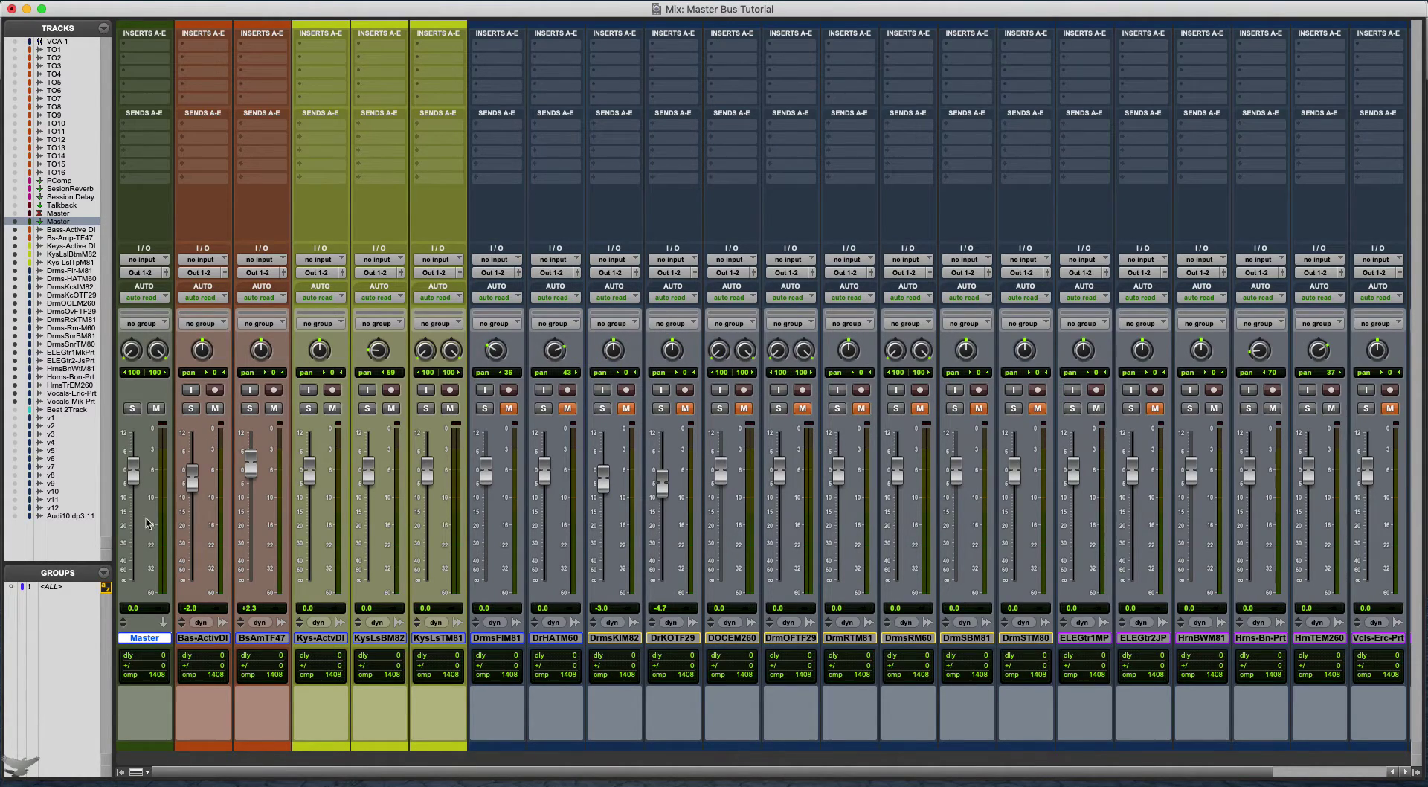
- Give the new Master aux track a dark red track colour
{"action": "double_click", "coordinate": [147, 744]}
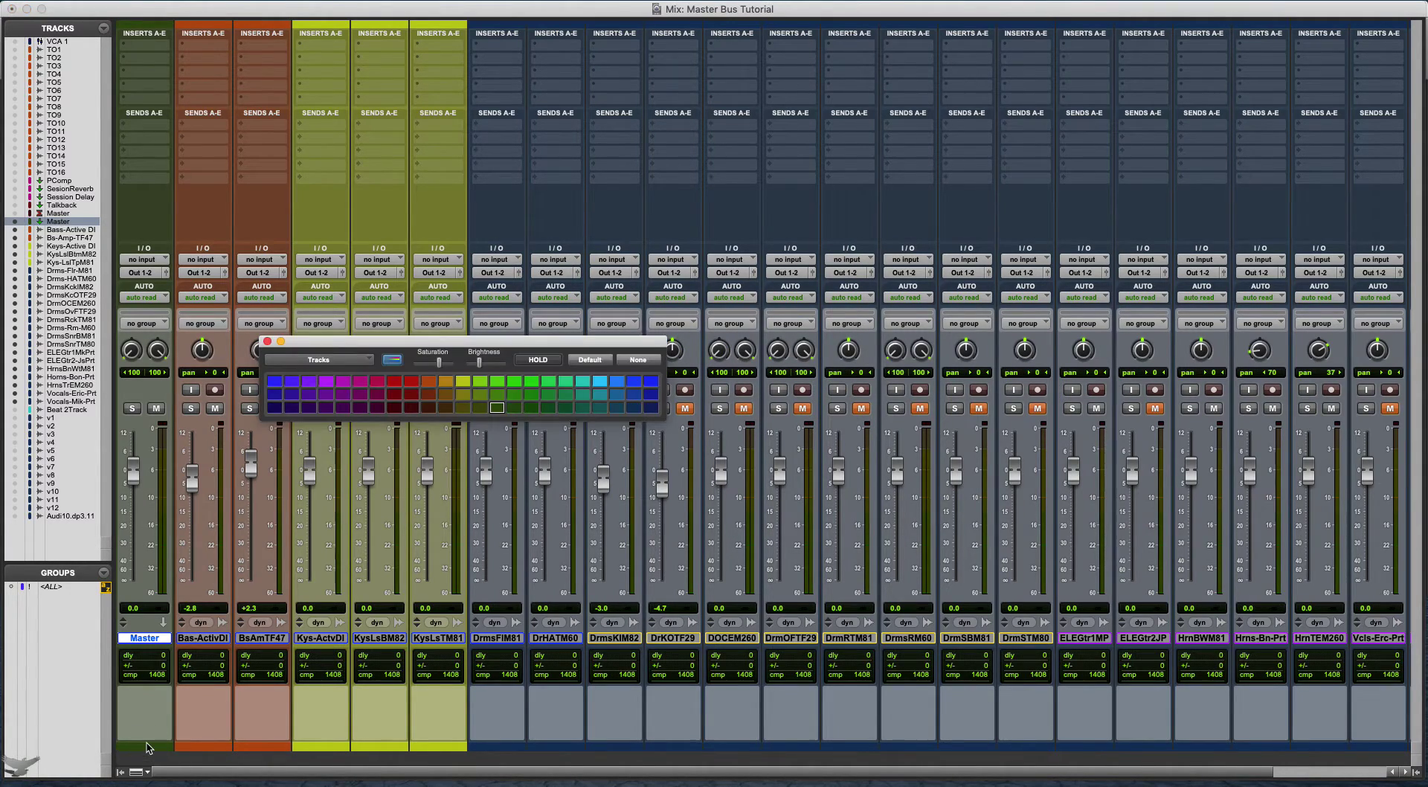
{"action": "left_click", "coordinate": [395, 396]}
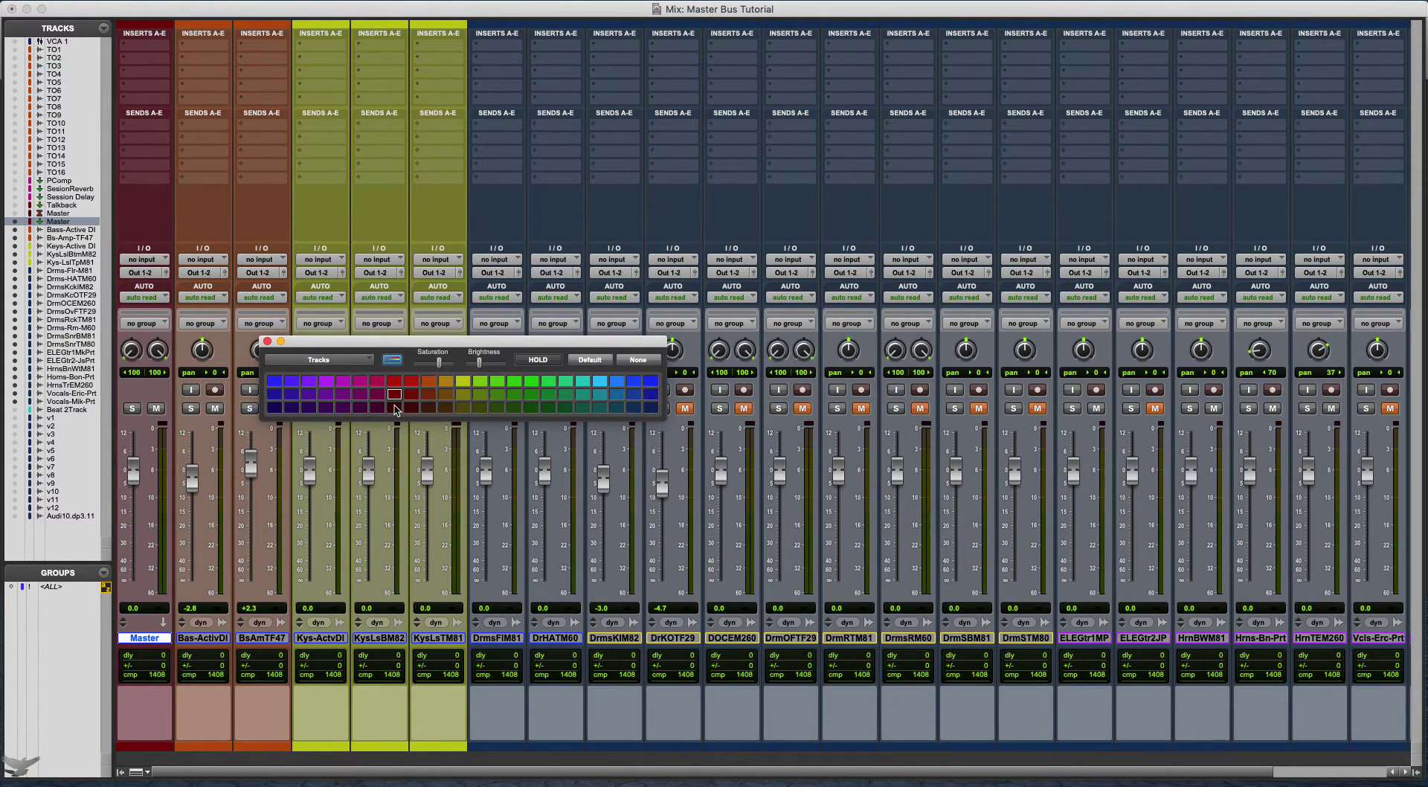
{"action": "left_click", "coordinate": [395, 408]}
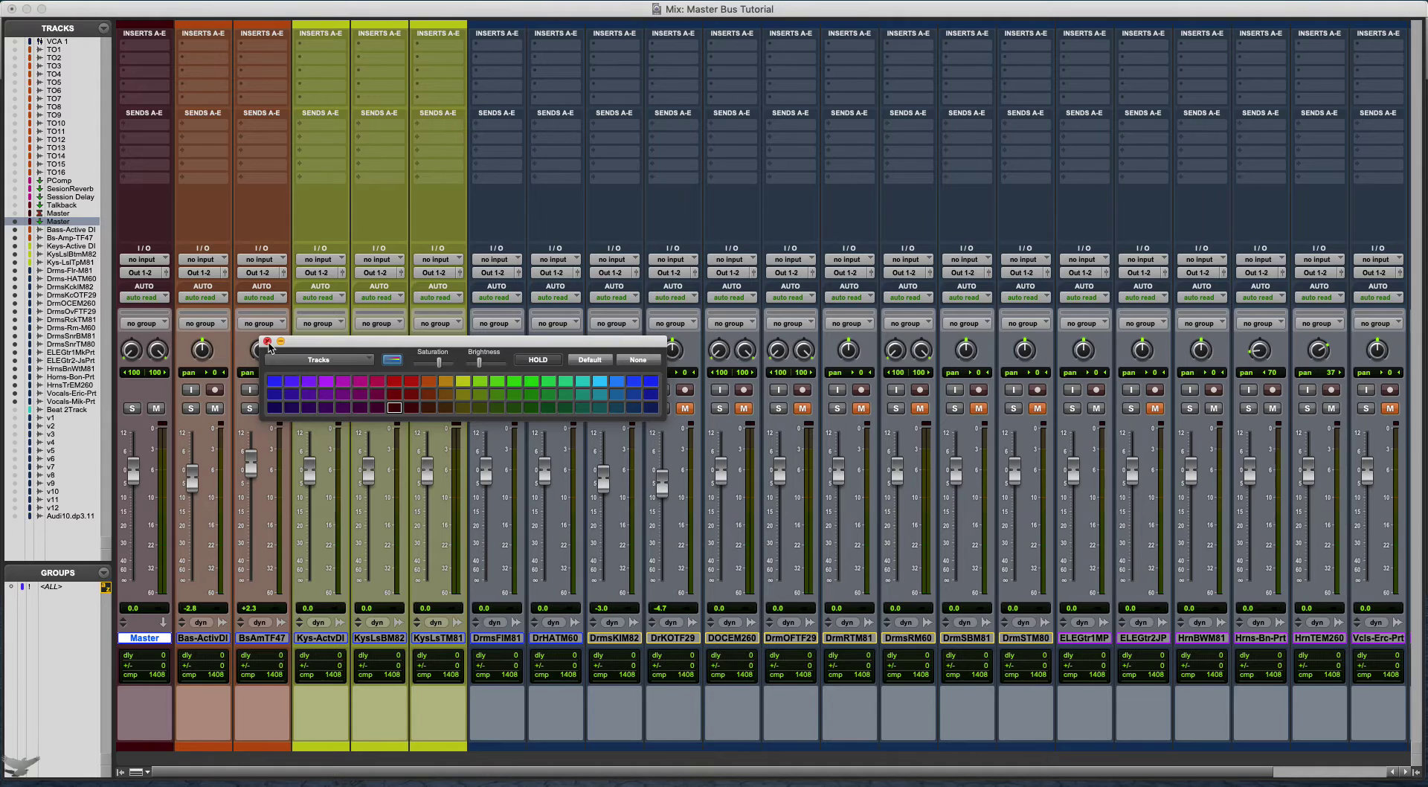
{"action": "left_click", "coordinate": [268, 341]}
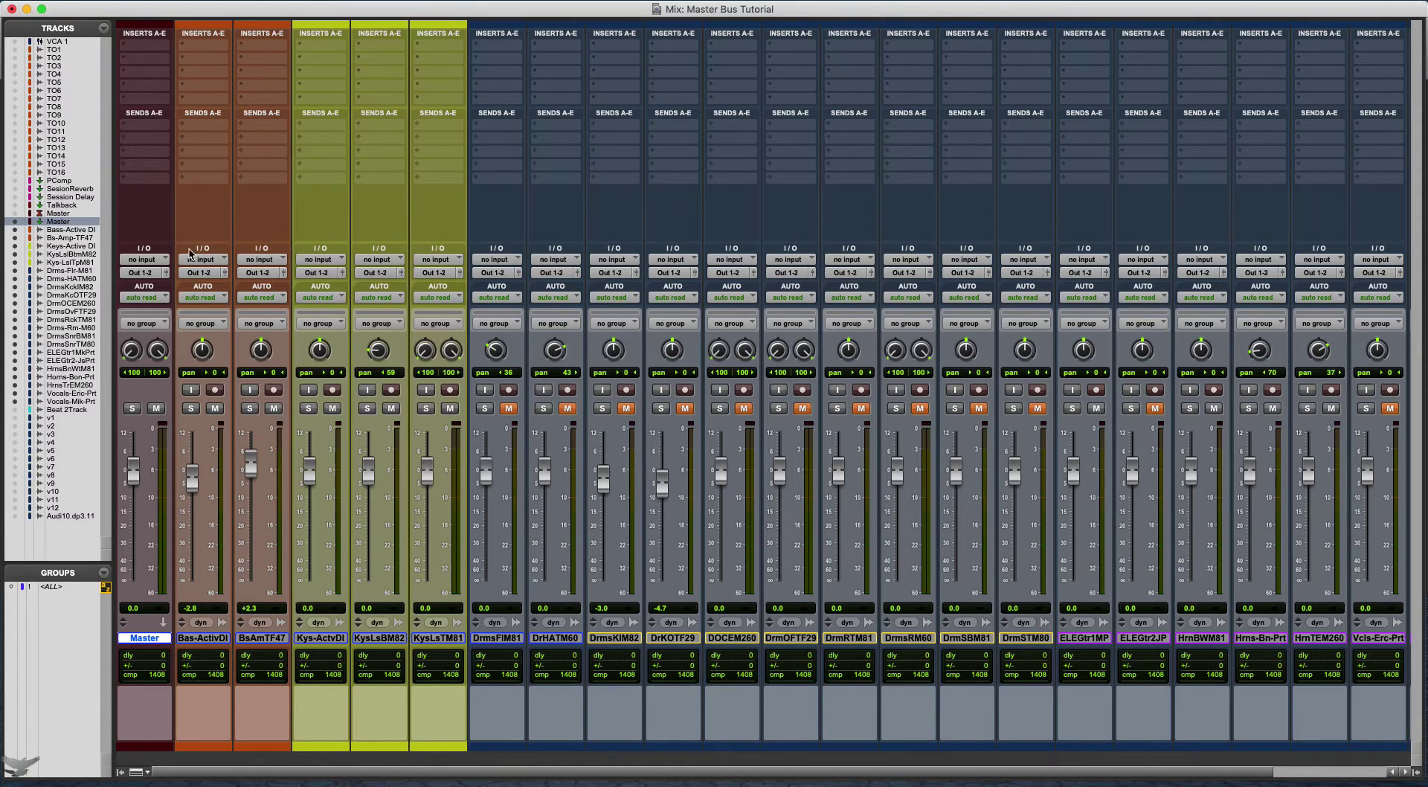
- Select tracks Bas-ActivDI through Vcls-Mik-Prt and route all their outputs to Bus 23-24 (Stereo)
{"action": "left_click", "coordinate": [220, 638]}
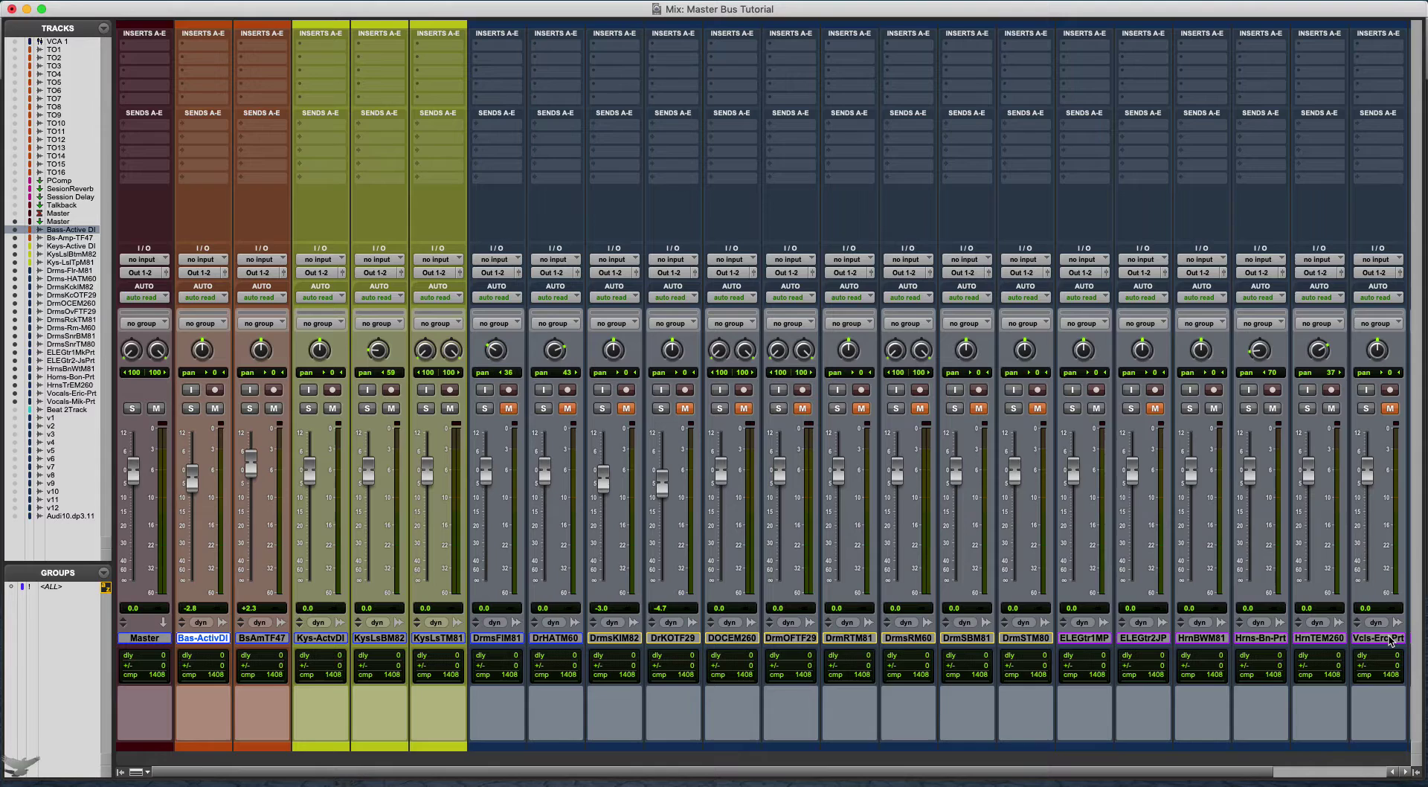
{"action": "scroll", "coordinate": [1390, 640], "scroll_direction": "right", "scroll_amount": 3}
{"action": "left_click", "coordinate": [1318, 638], "text": "shift"}
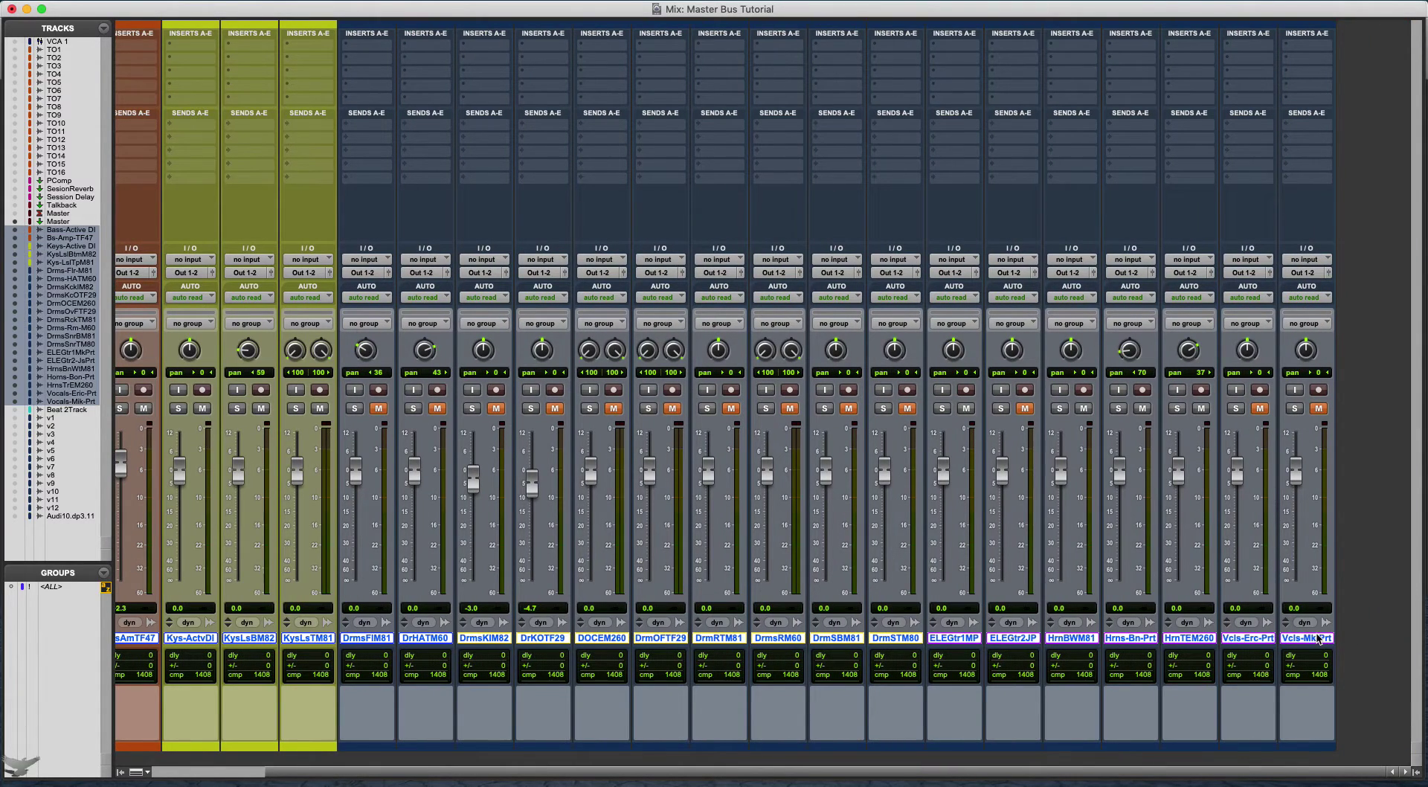
{"action": "scroll", "coordinate": [1292, 641], "scroll_direction": "left", "scroll_amount": 3}
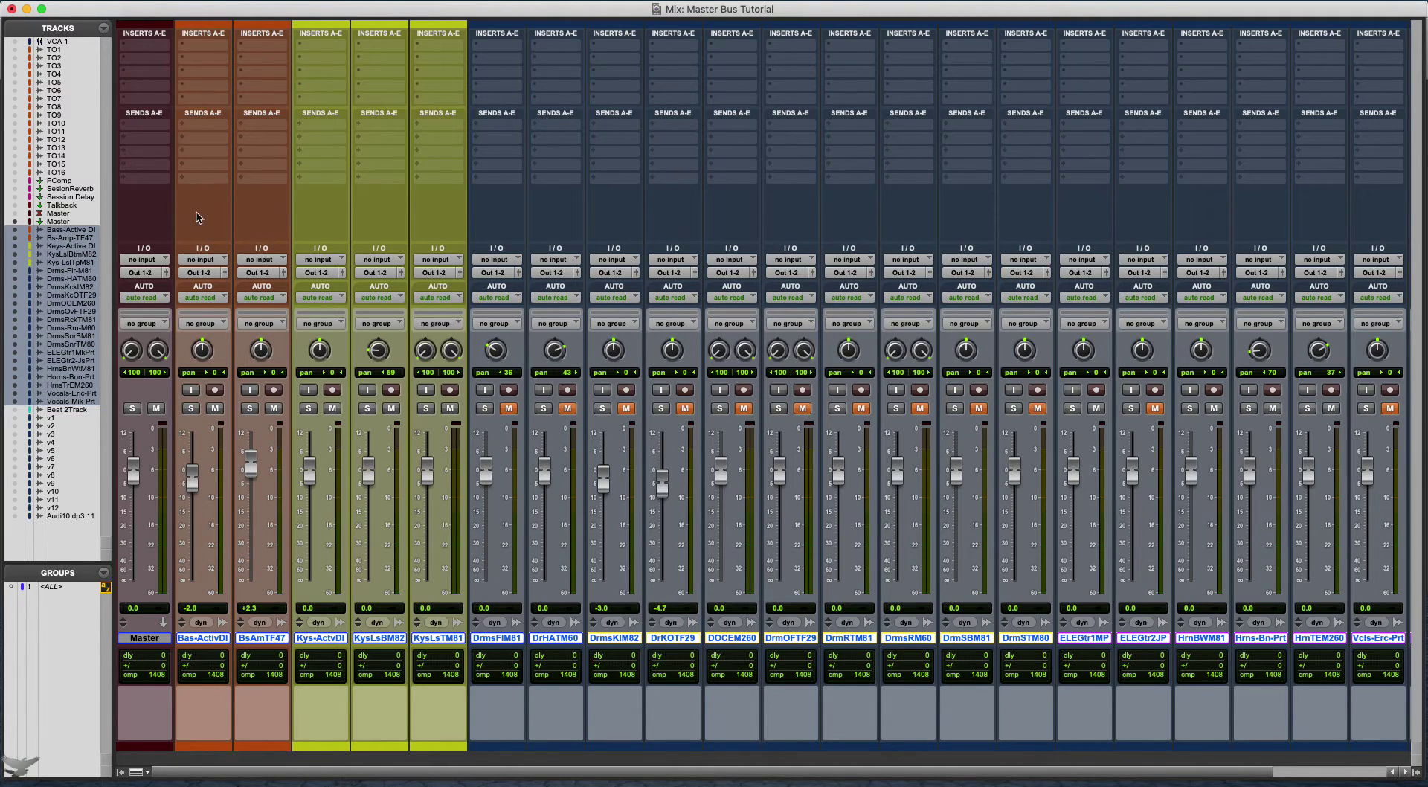
{"action": "left_click", "coordinate": [203, 274]}
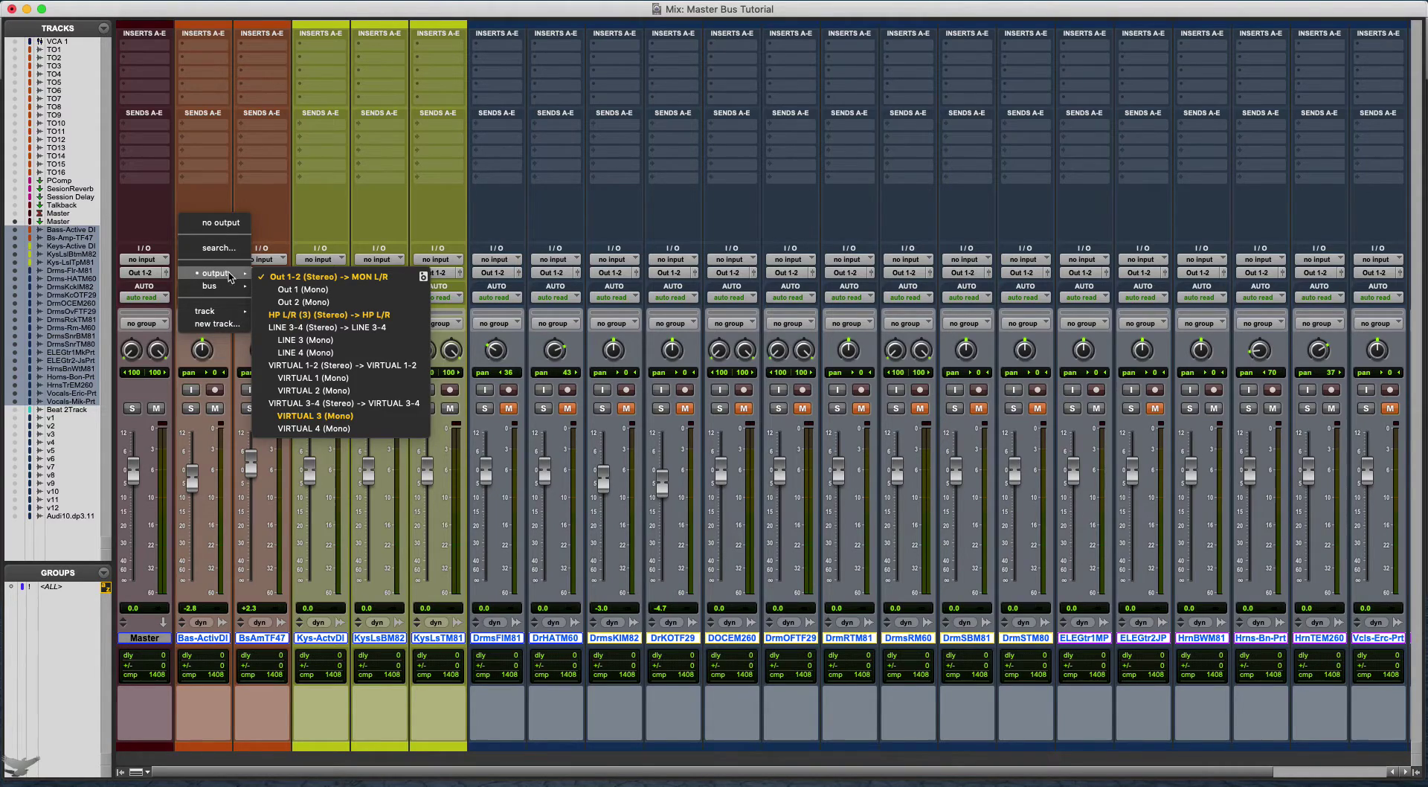
{"action": "left_click", "coordinate": [170, 223]}
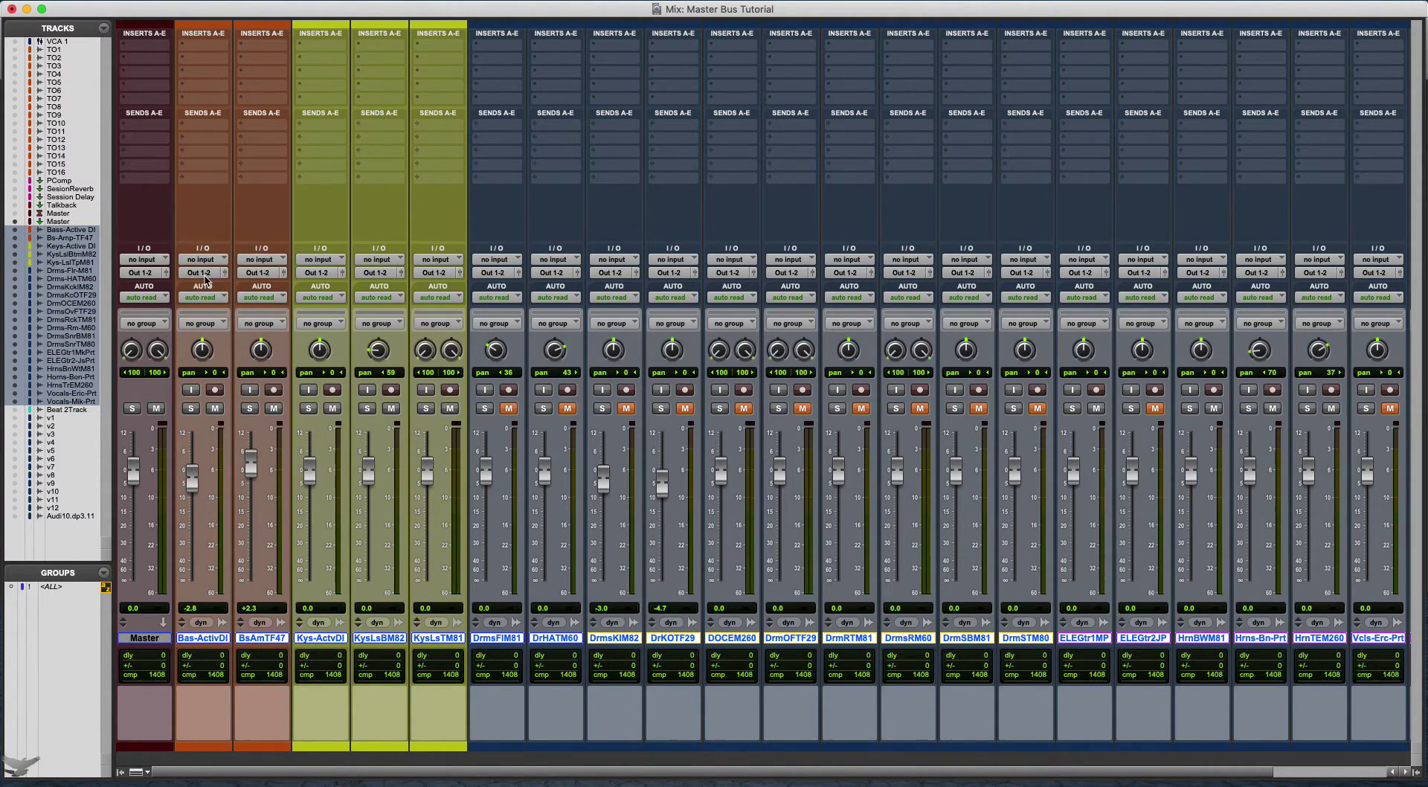
{"action": "left_click", "coordinate": [203, 273]}
{"action": "mouse_move", "coordinate": [209, 287]}
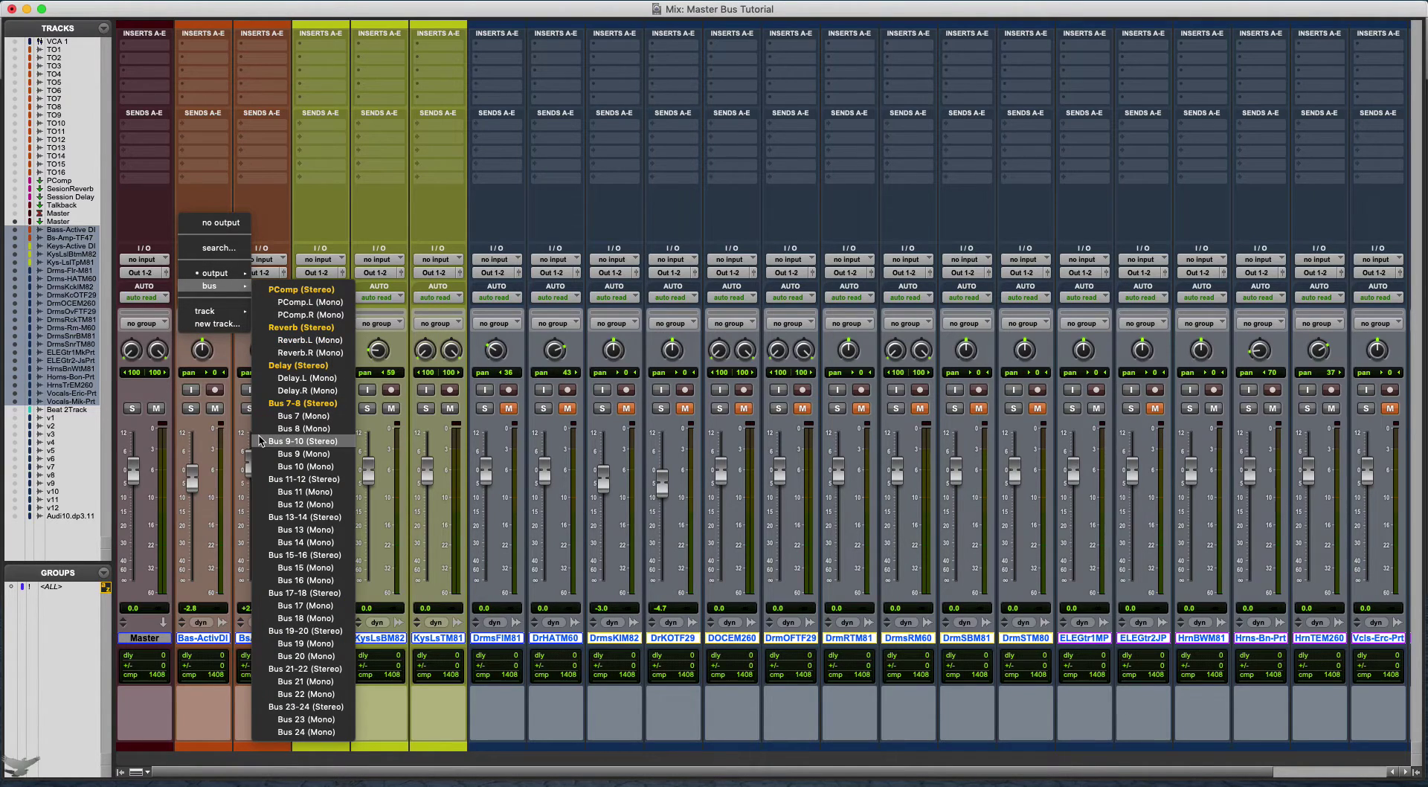
{"action": "left_click", "coordinate": [317, 709], "text": "alt"}
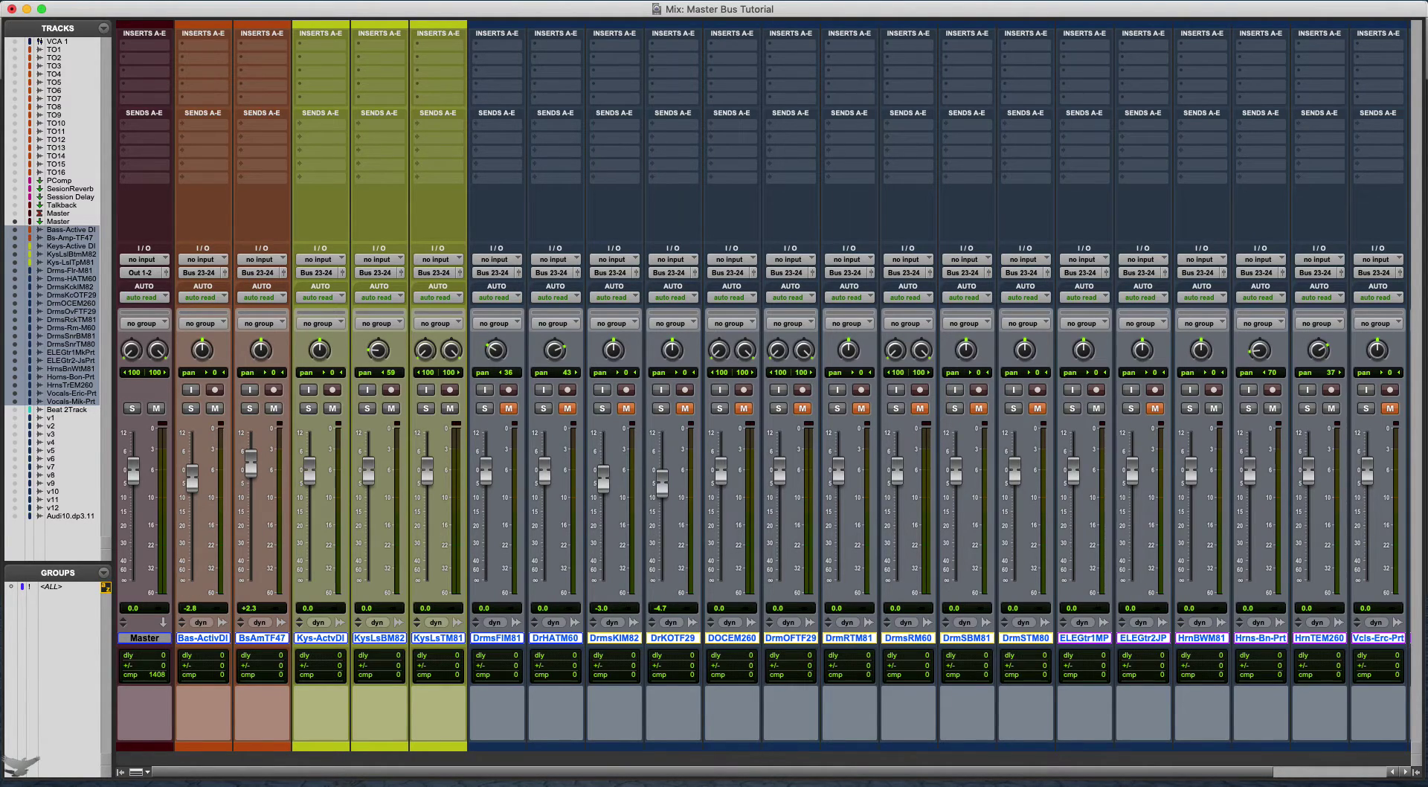
- Set the Master aux's input to Bus 23-24 (Stereo)
{"action": "left_click", "coordinate": [147, 262]}
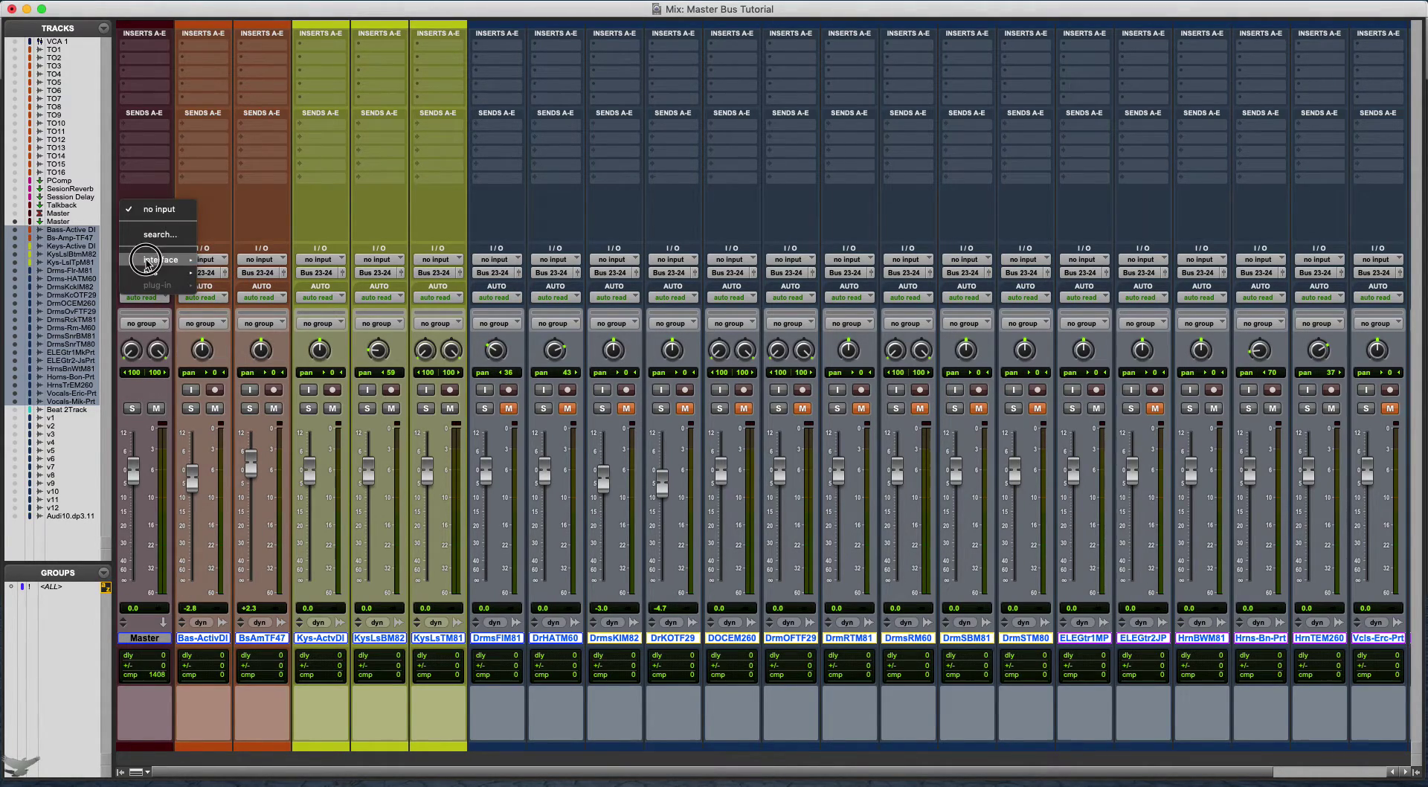
{"action": "mouse_move", "coordinate": [151, 264]}
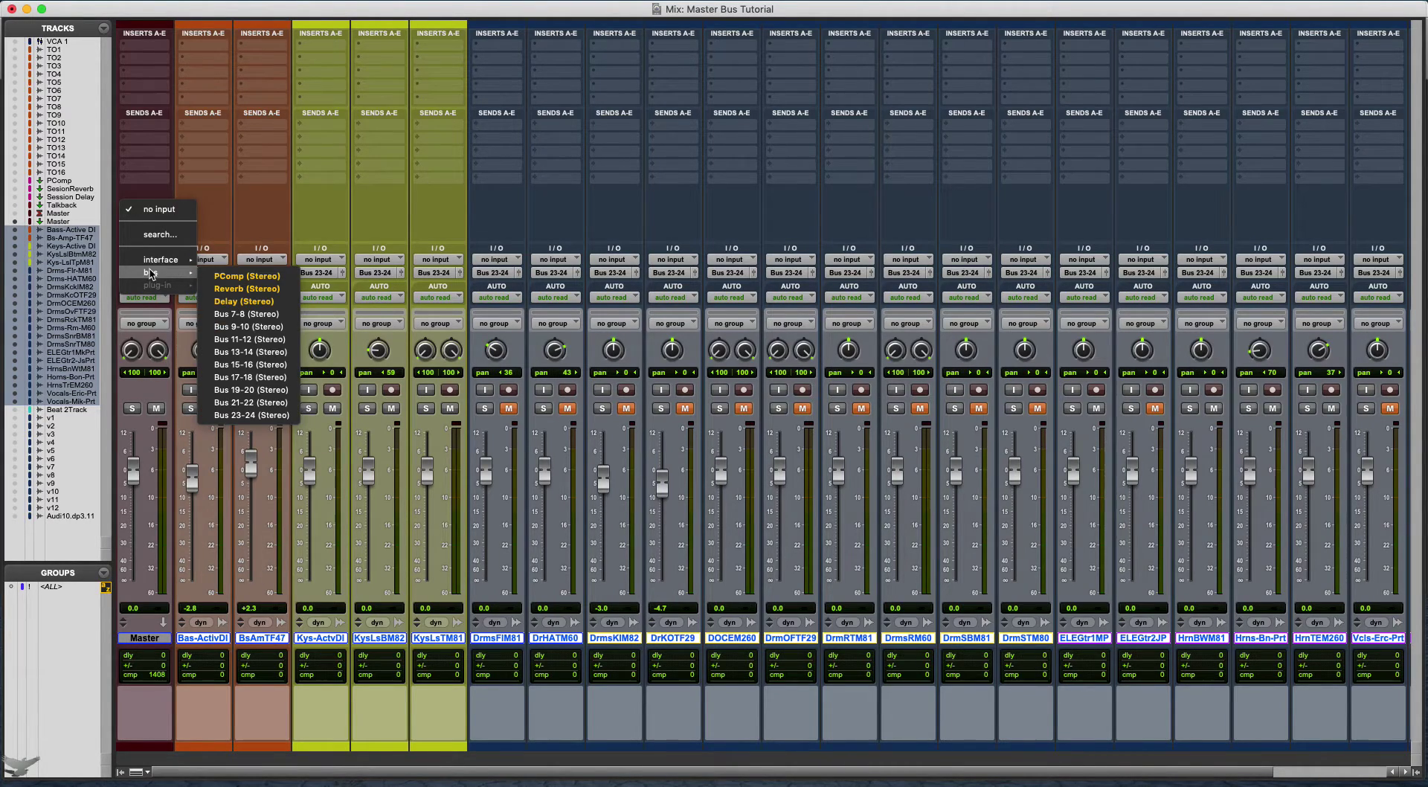
{"action": "left_click", "coordinate": [266, 418]}
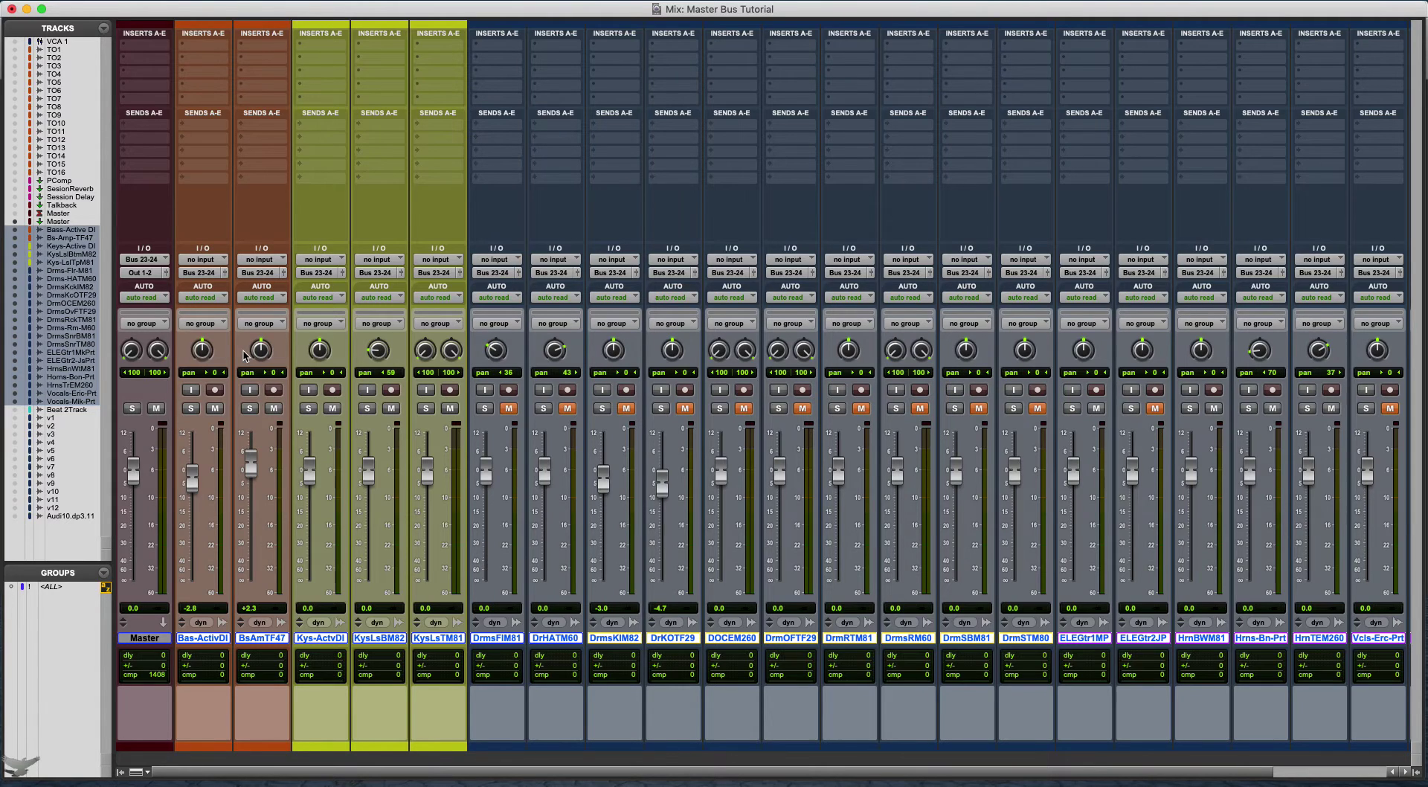
- Insert a stereo D-Verb reverb on the Master aux's first insert slot
{"action": "left_click", "coordinate": [126, 49]}
{"action": "mouse_move", "coordinate": [130, 47]}
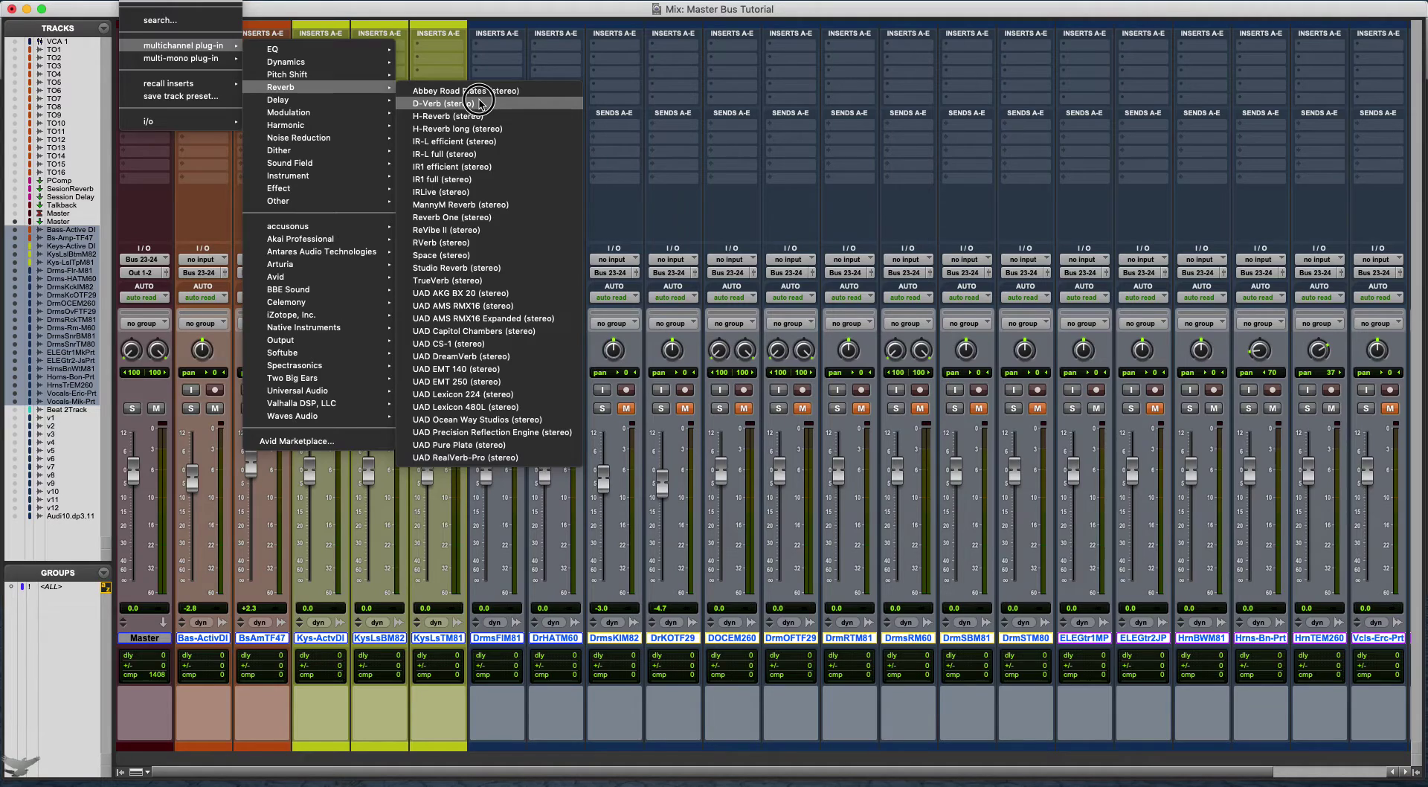
{"action": "left_click", "coordinate": [480, 104]}
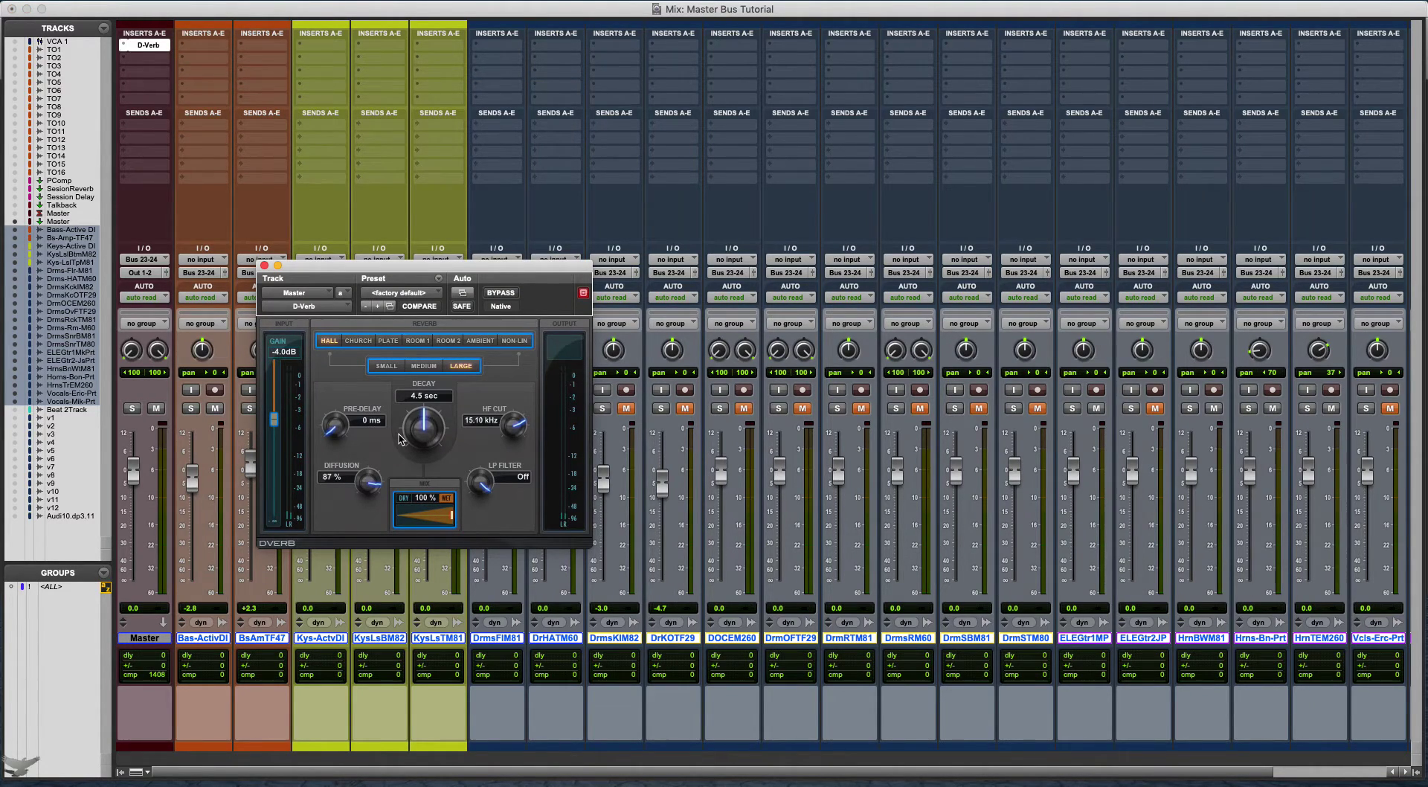
- Play the mix in the Edit window starting from around bar 65
{"action": "key", "text": "super+equal"}
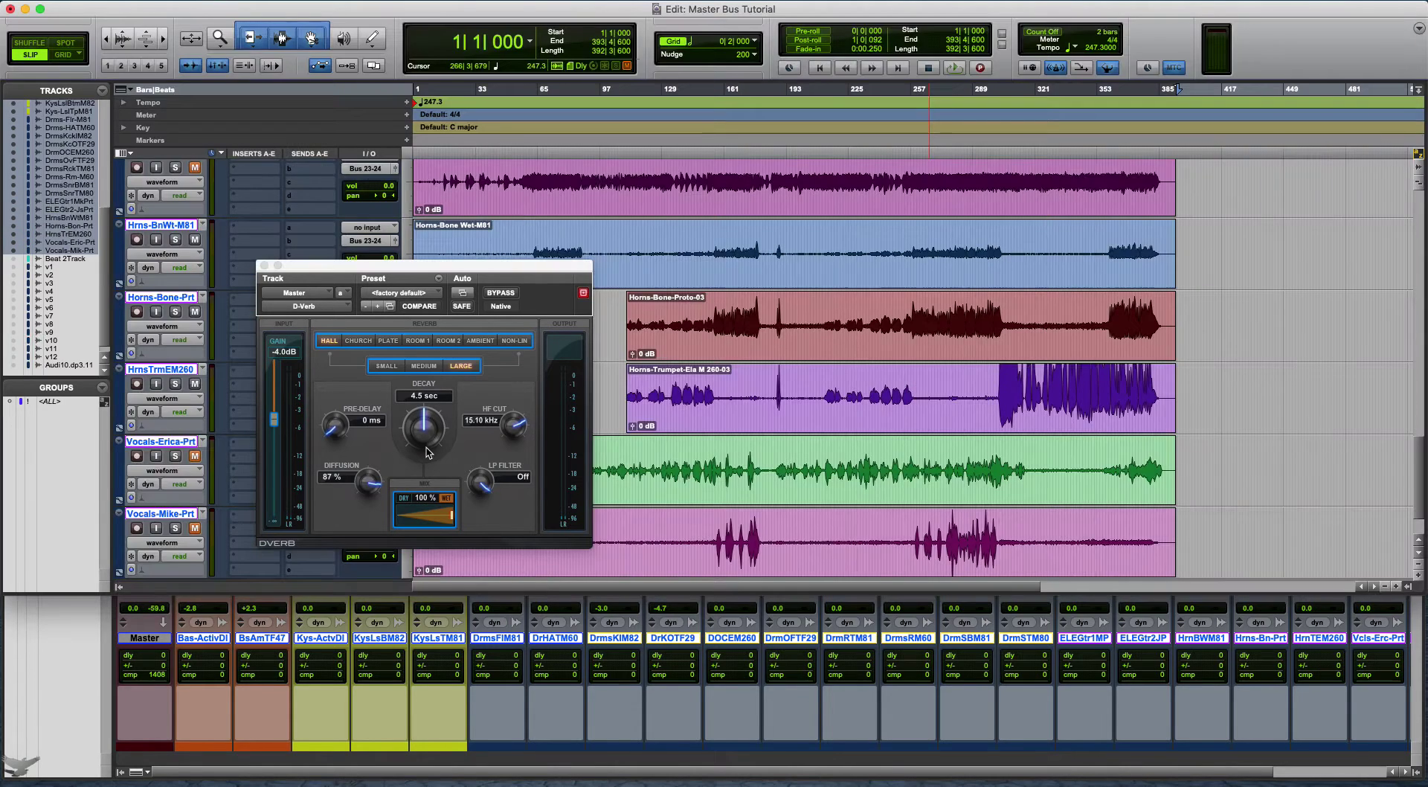
{"action": "left_click", "coordinate": [540, 92]}
{"action": "key", "text": "space"}
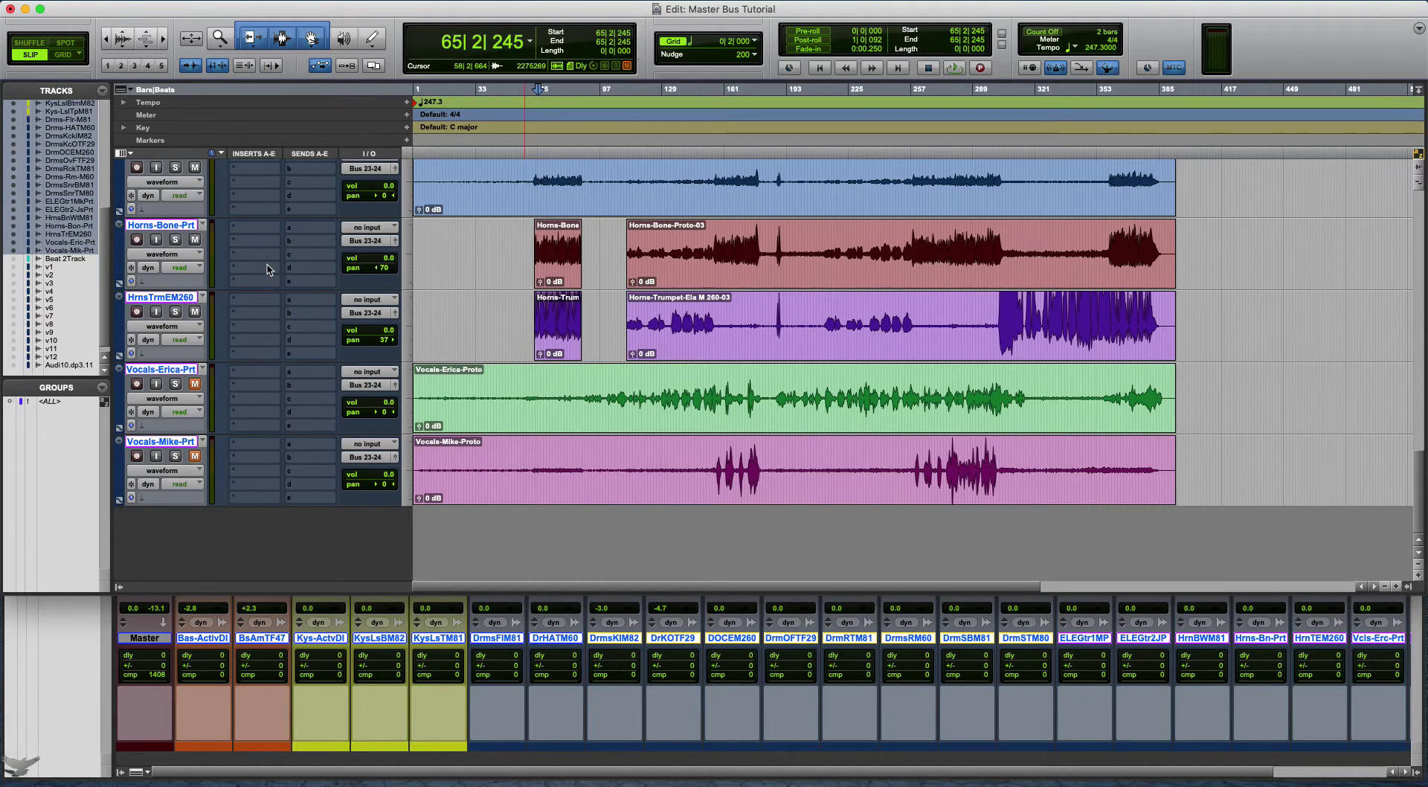
- Create a new stereo audio track, Audio 2
{"action": "key", "text": "shift+super+n"}
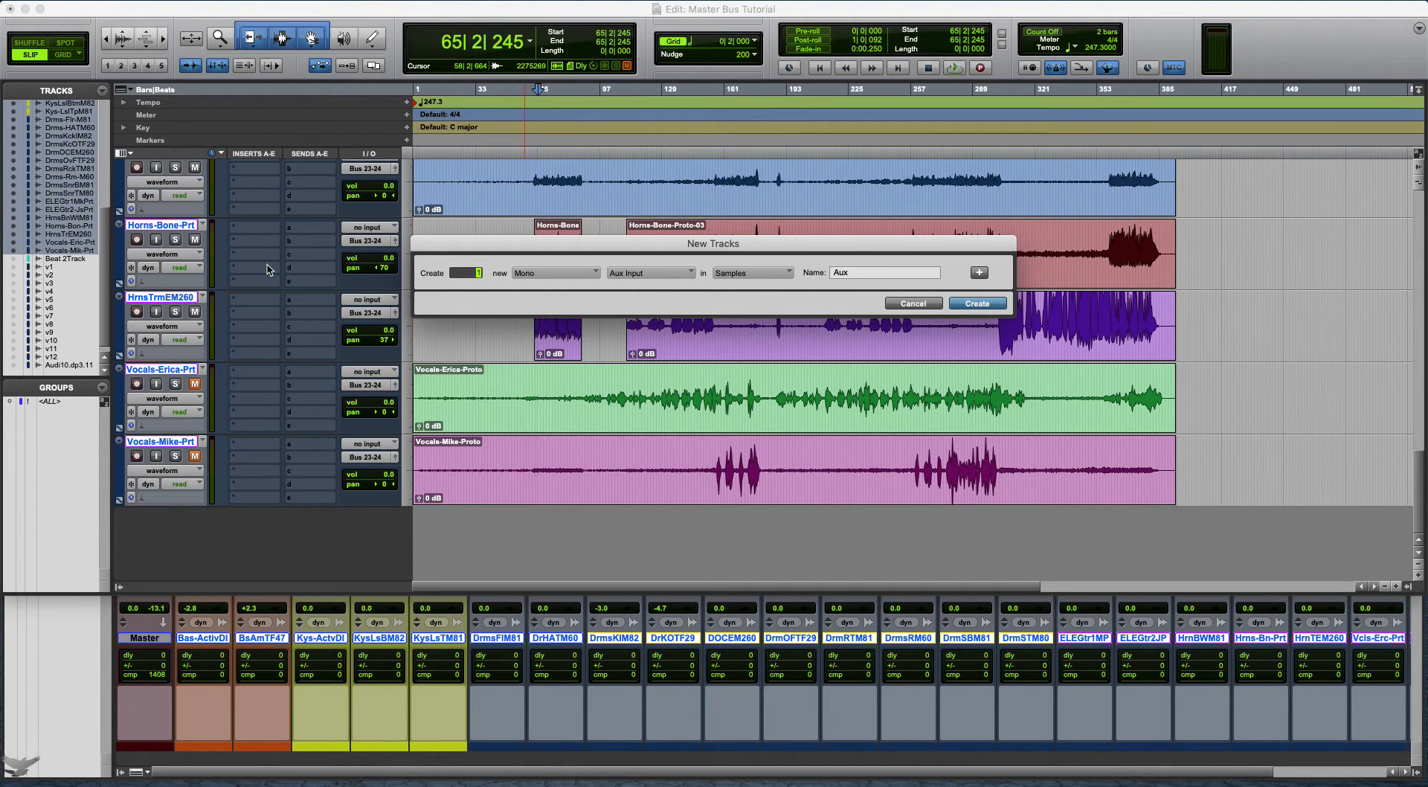
{"action": "key", "text": "super+Down"}
{"action": "key", "text": "super+Down"}
{"action": "key", "text": "super+Down"}
{"action": "key", "text": "super+Down"}
{"action": "key", "text": "Return"}
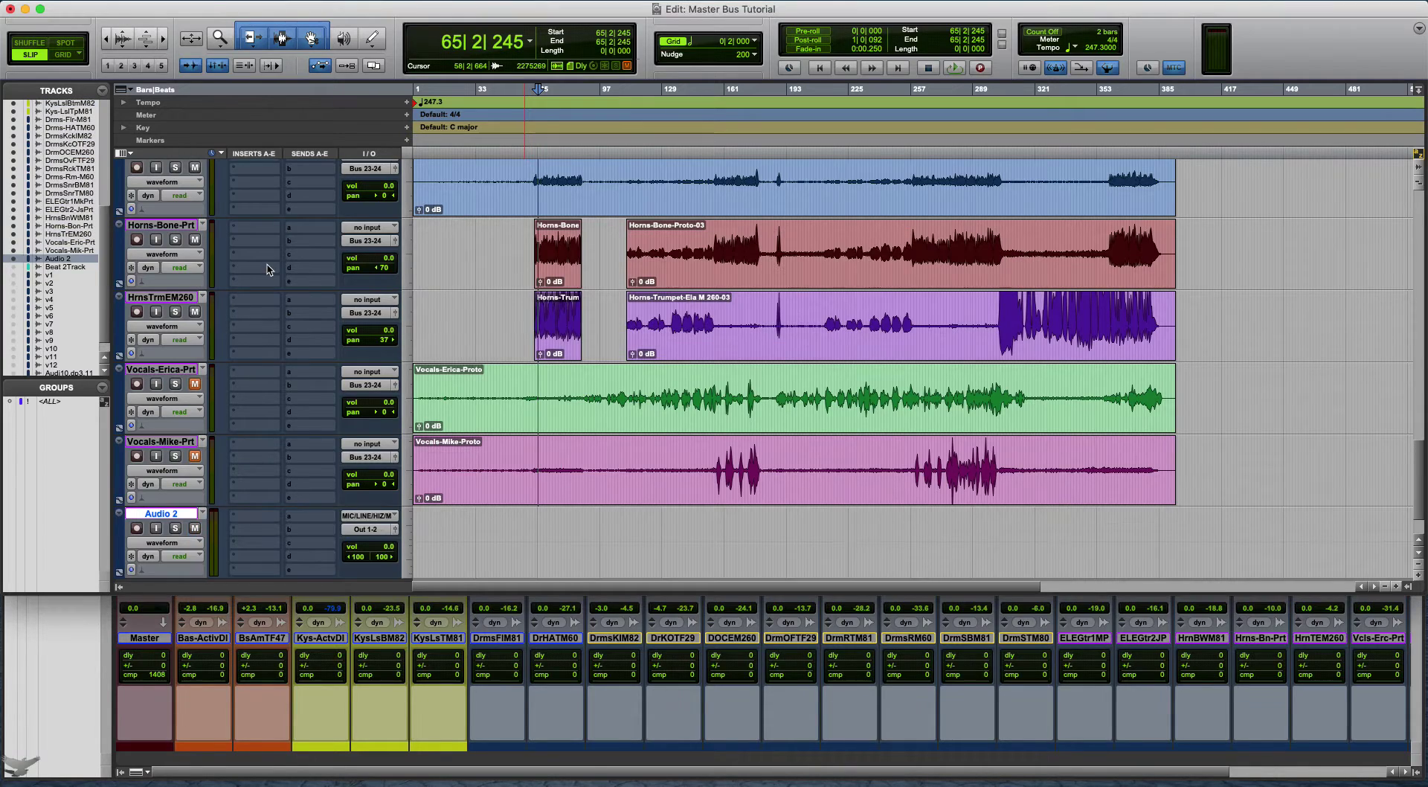
- Rename the Audio 2 track to 'Print'
{"action": "double_click", "coordinate": [160, 514]}
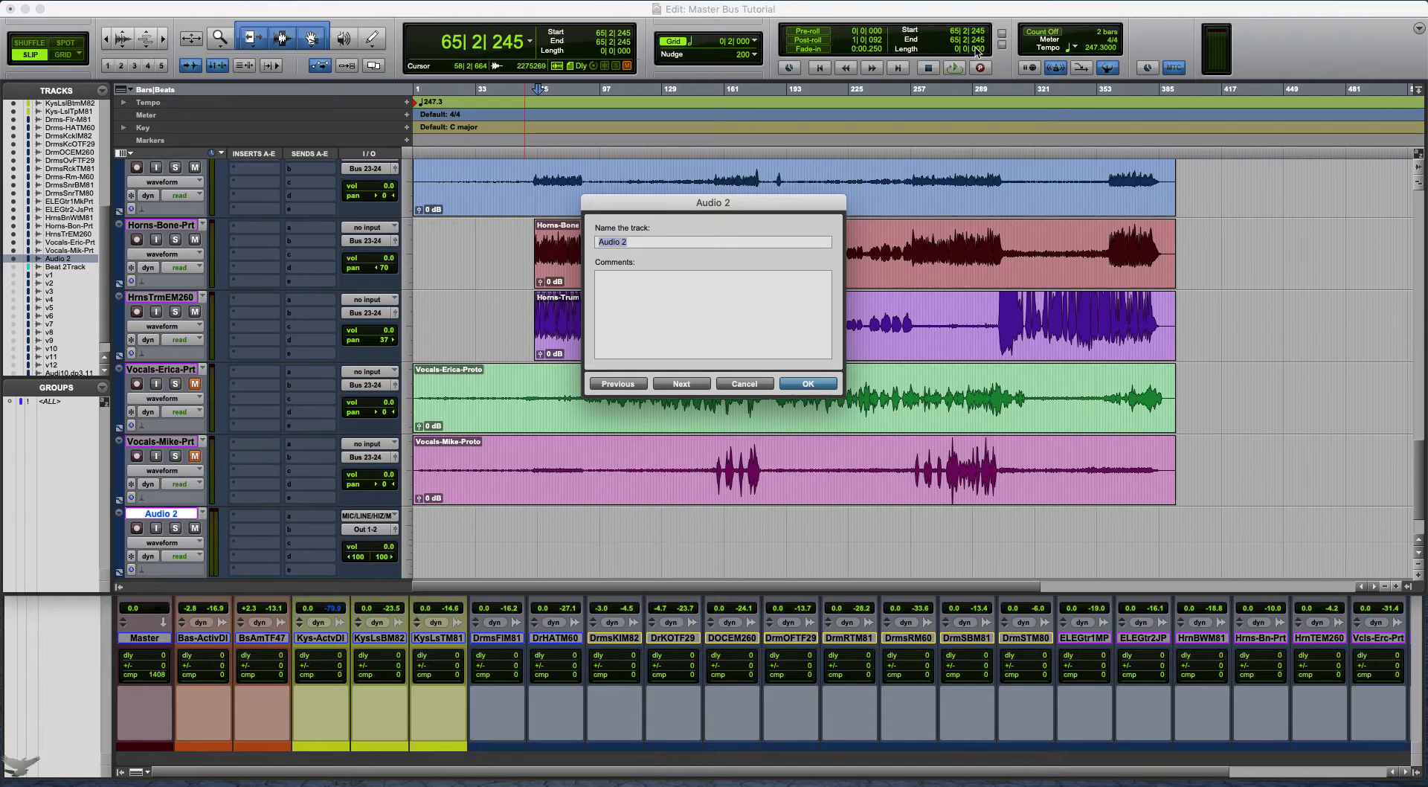
{"action": "type", "text": "Pr"}
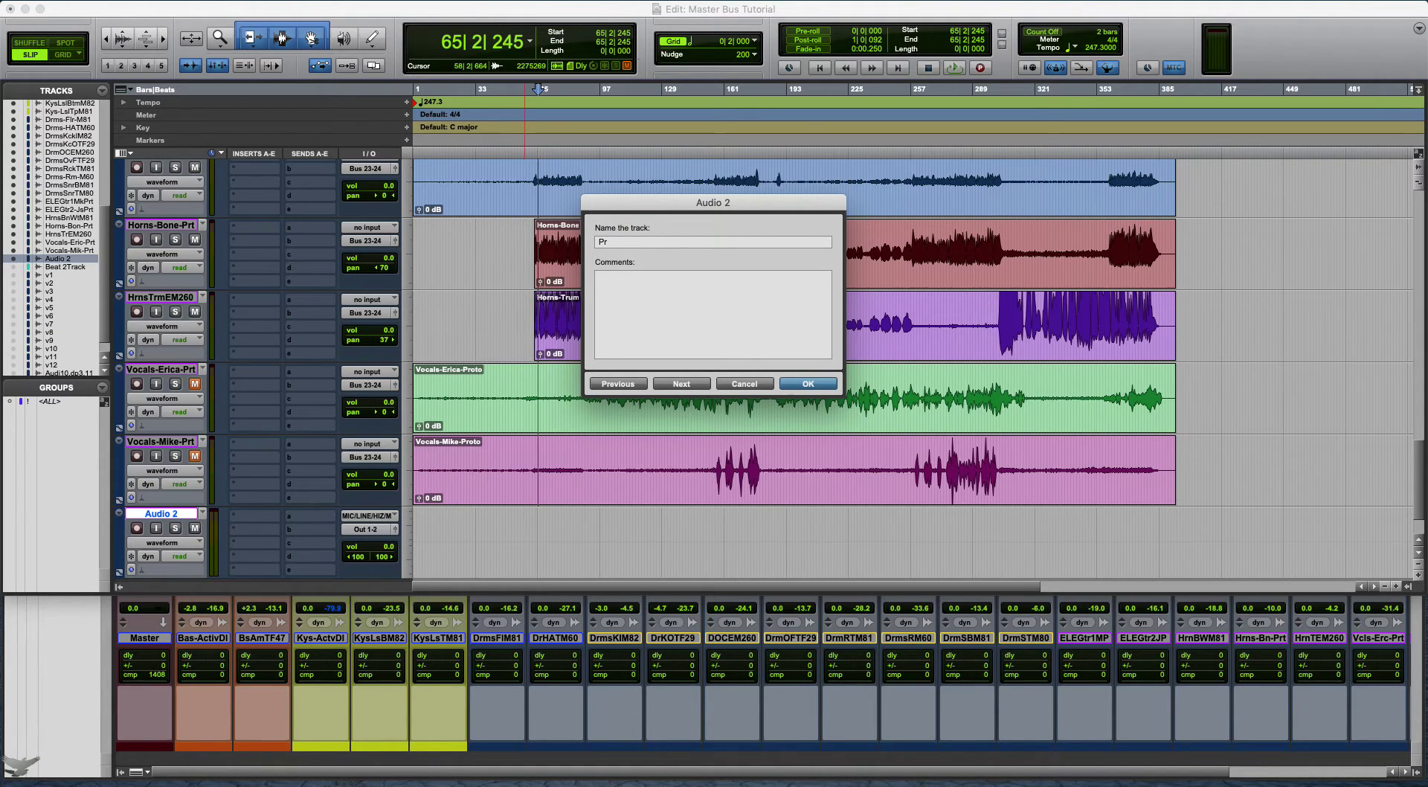
{"action": "type", "text": "int"}
{"action": "key", "text": "Return"}
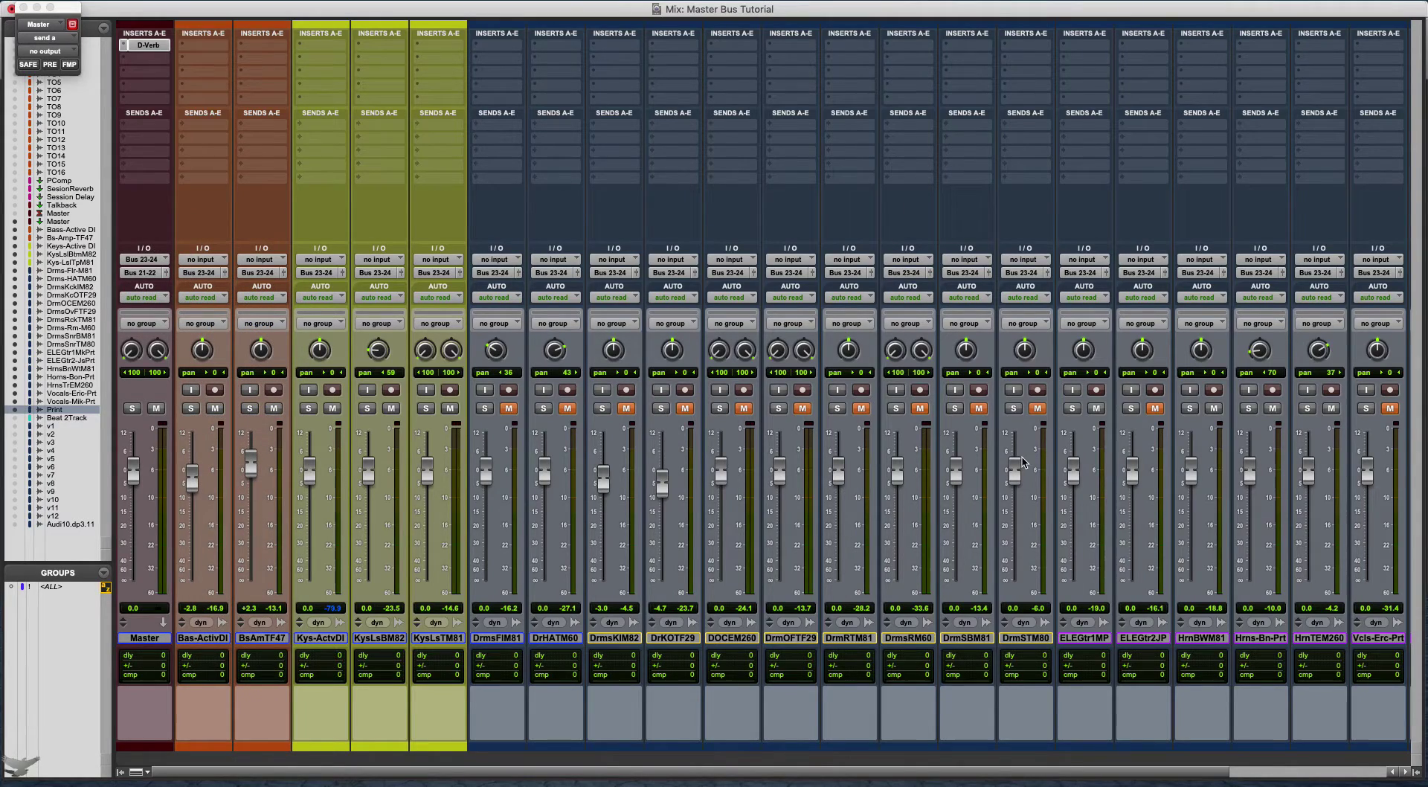
- Set the Print track's input to Bus 21-22
{"action": "scroll", "coordinate": [1292, 352], "scroll_direction": "right", "scroll_amount": 5}
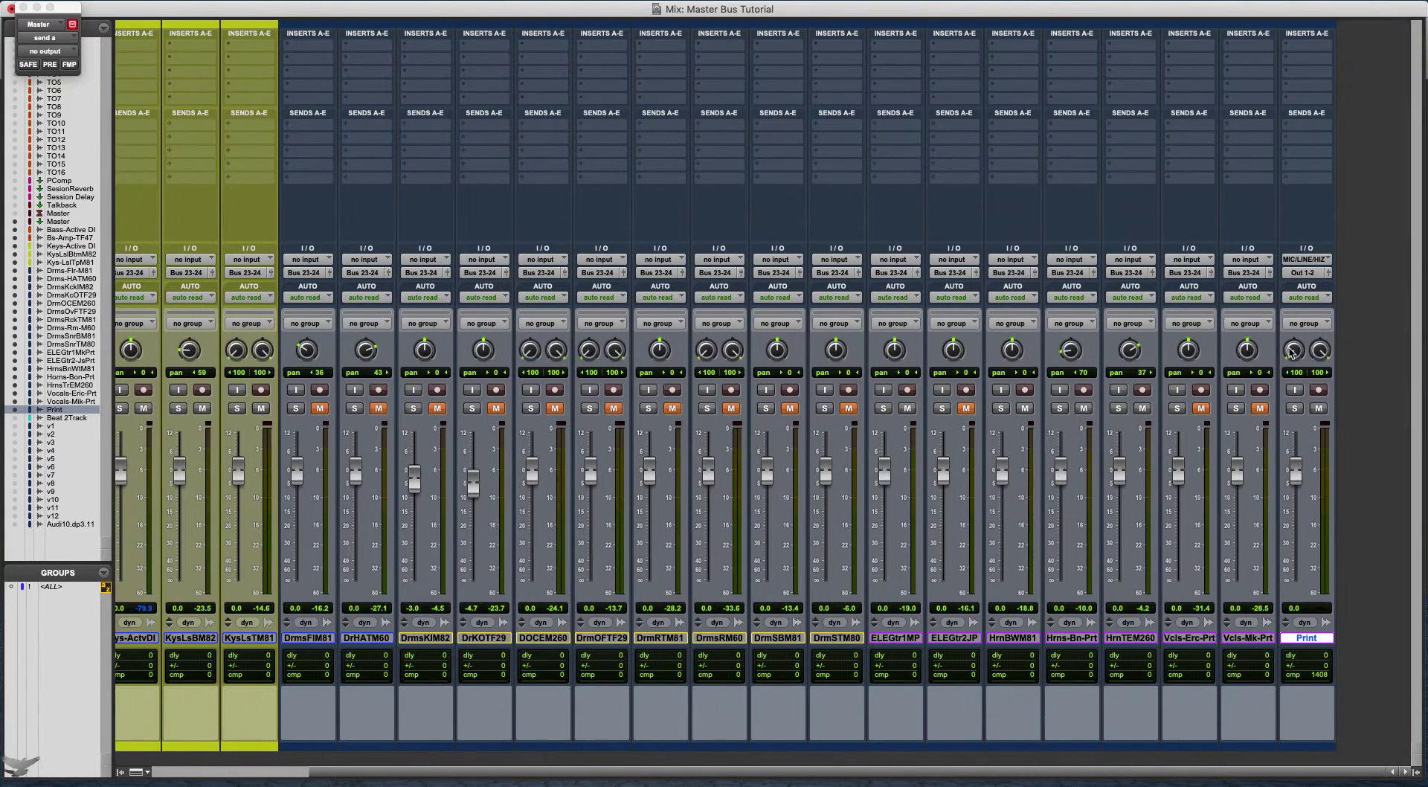
{"action": "left_click", "coordinate": [1303, 259]}
{"action": "mouse_move", "coordinate": [1314, 272]}
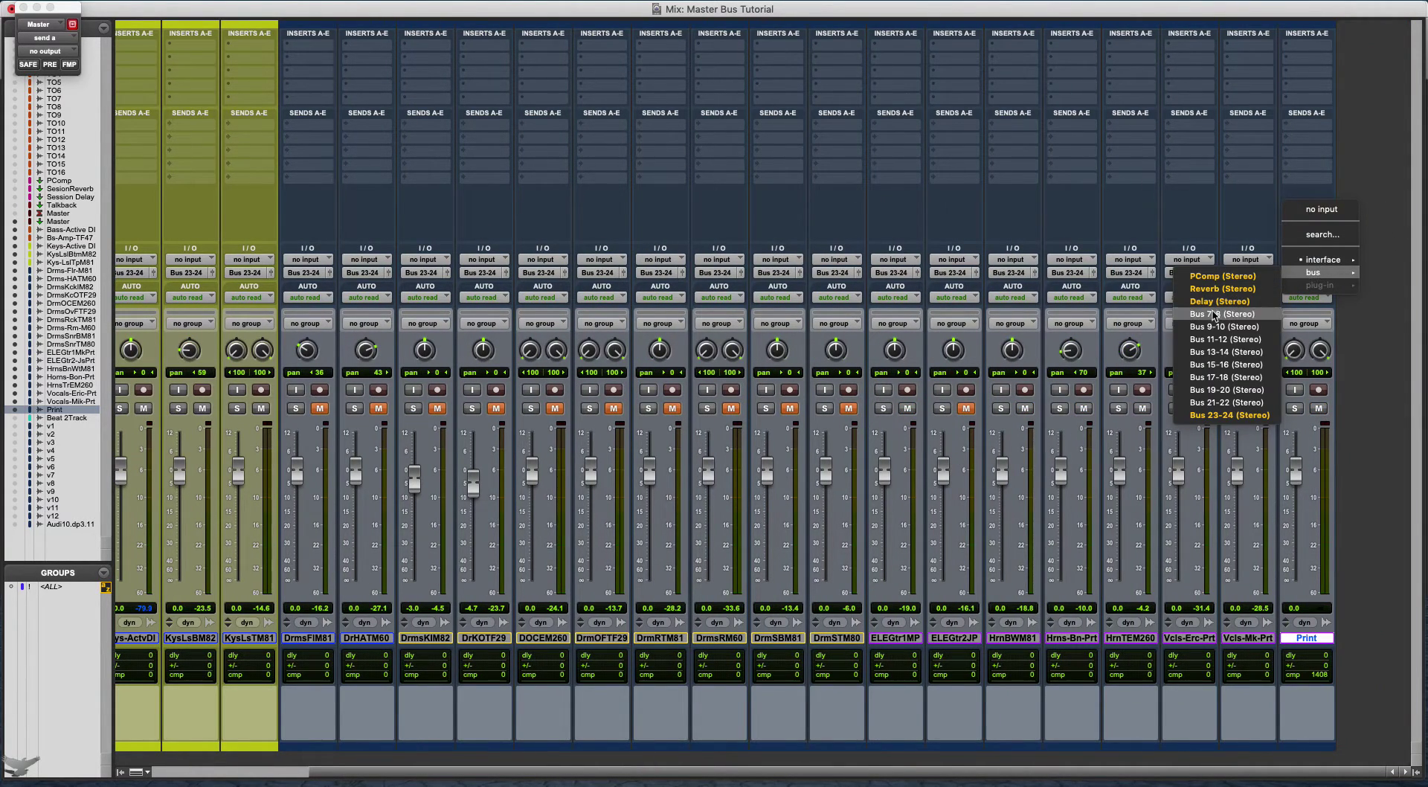
{"action": "left_click", "coordinate": [1221, 403]}
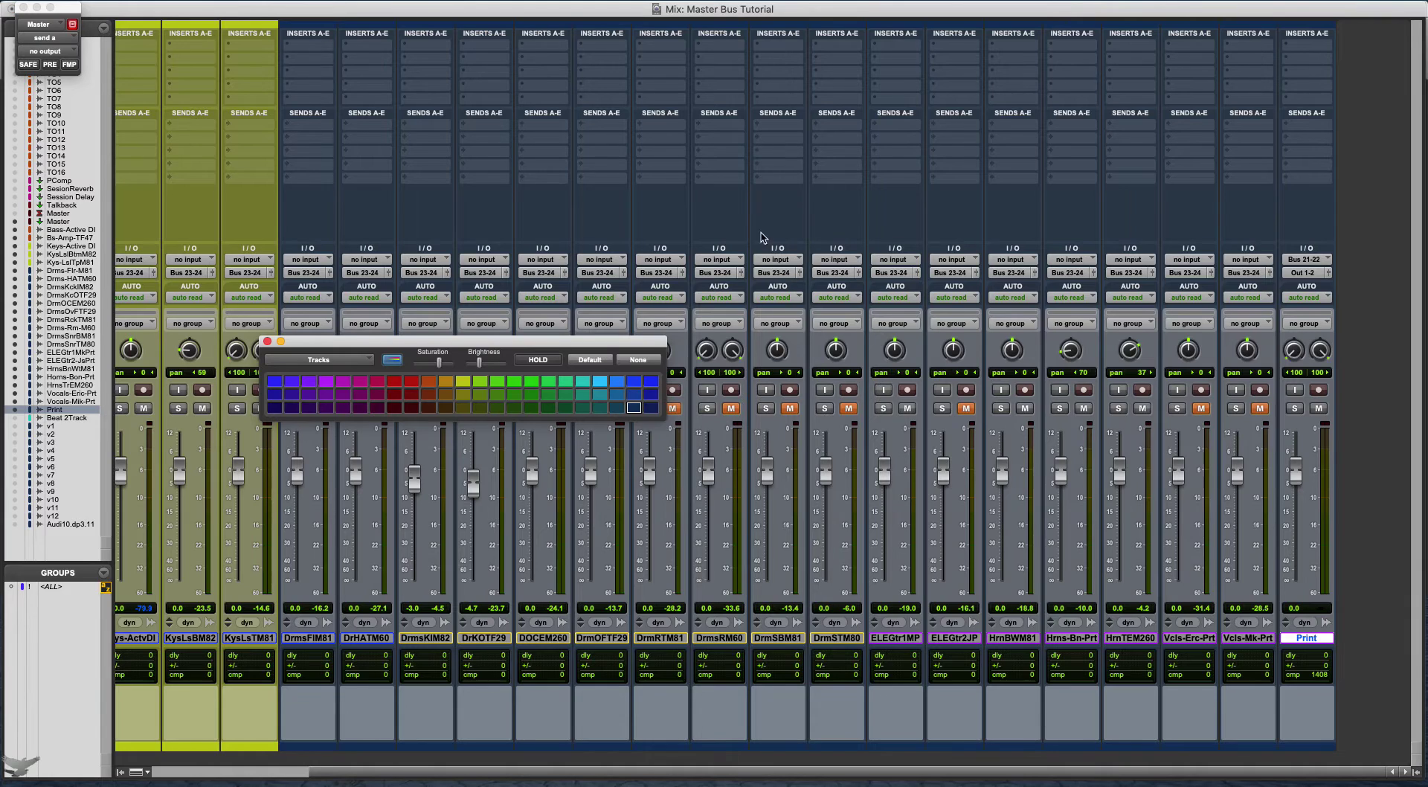
- Colour the Print track magenta
{"action": "left_click", "coordinate": [360, 381]}
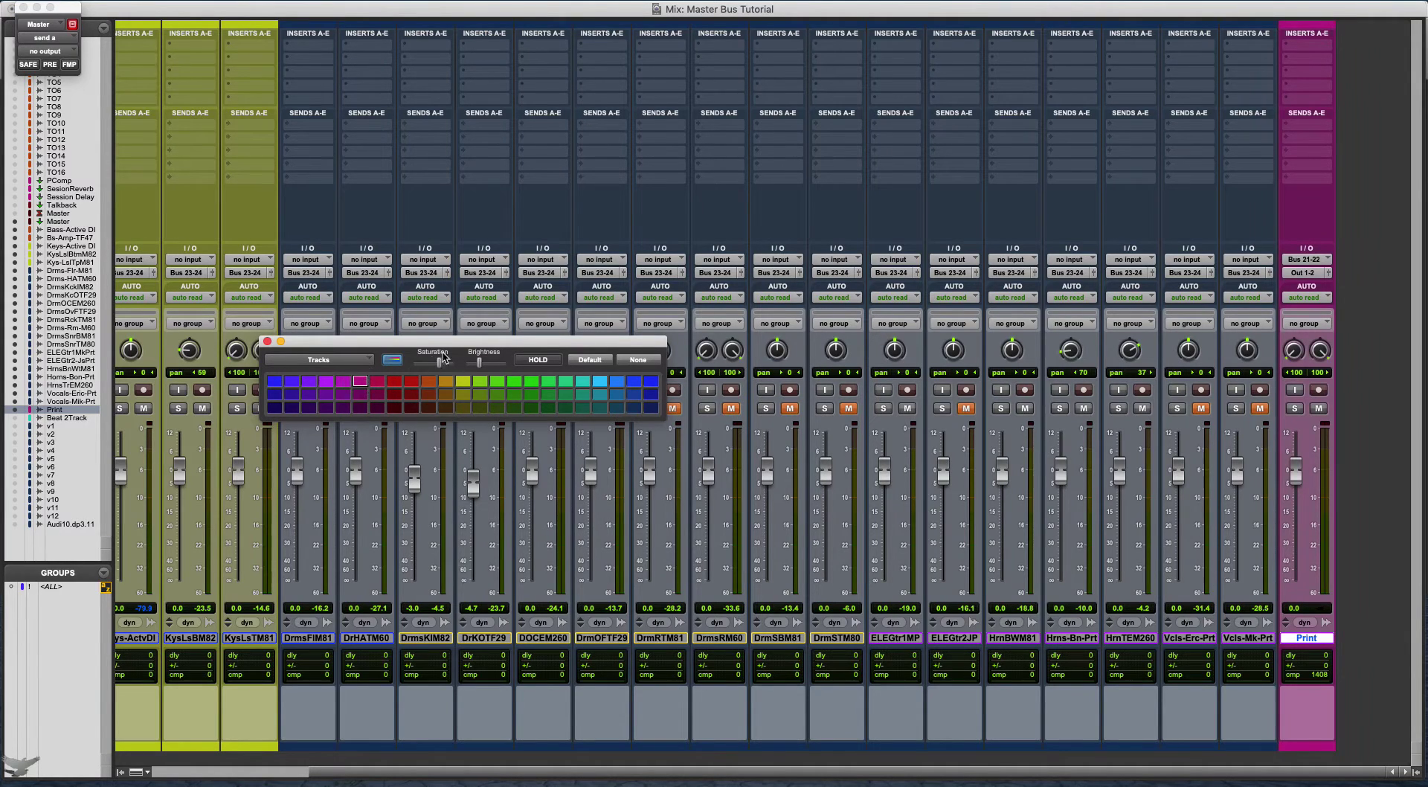
{"action": "left_click", "coordinate": [267, 341]}
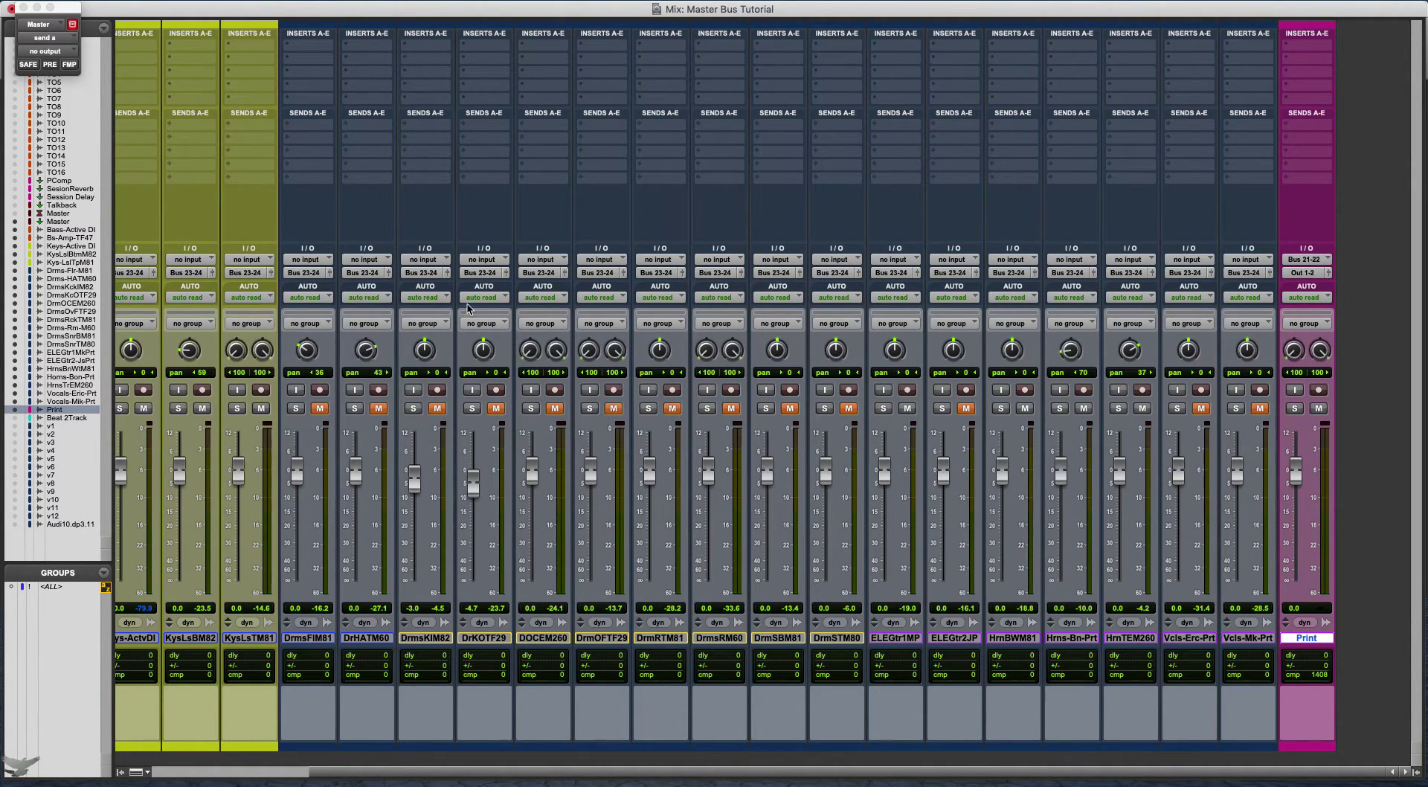
{"action": "scroll", "coordinate": [476, 303], "scroll_direction": "left", "scroll_amount": 3}
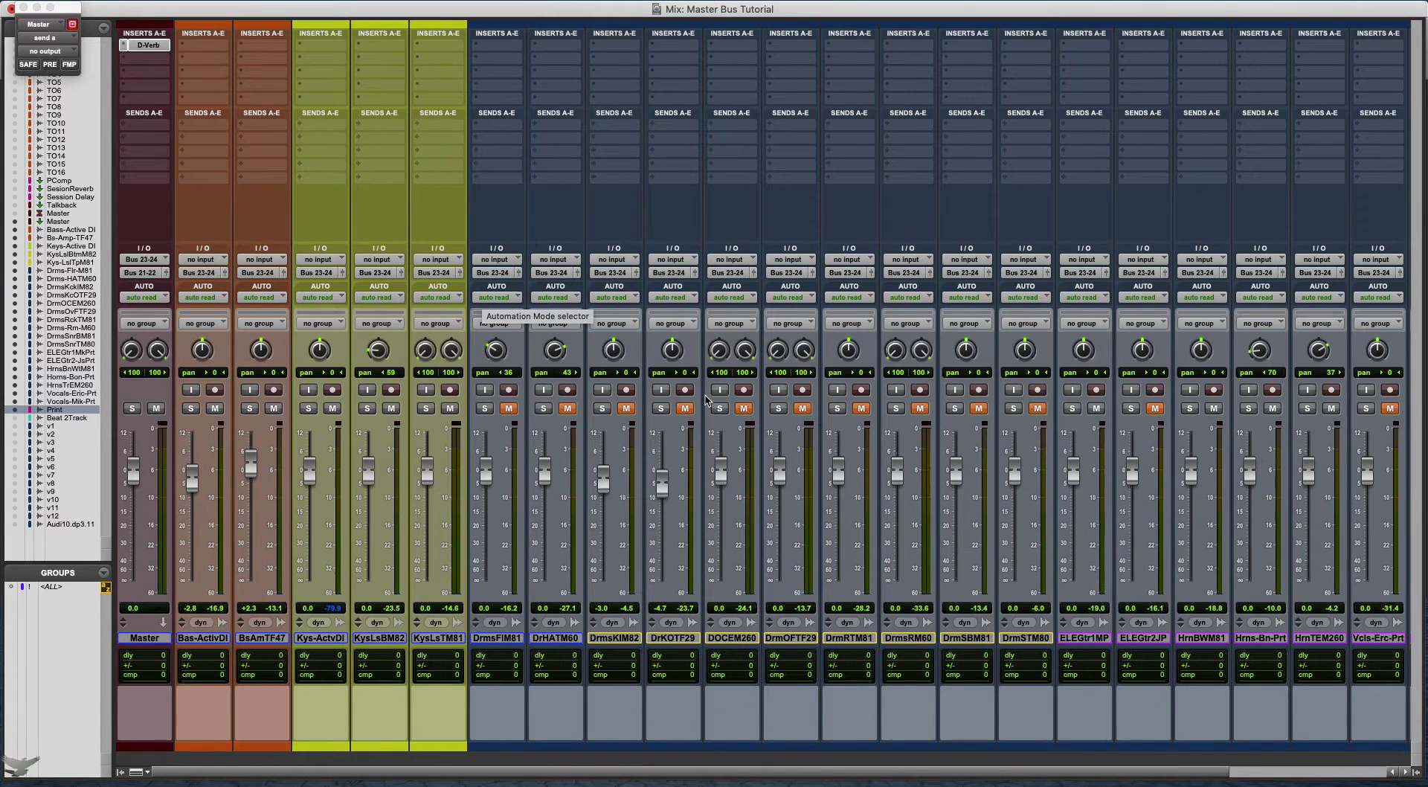
{"action": "scroll", "coordinate": [889, 383], "scroll_direction": "right", "scroll_amount": 3}
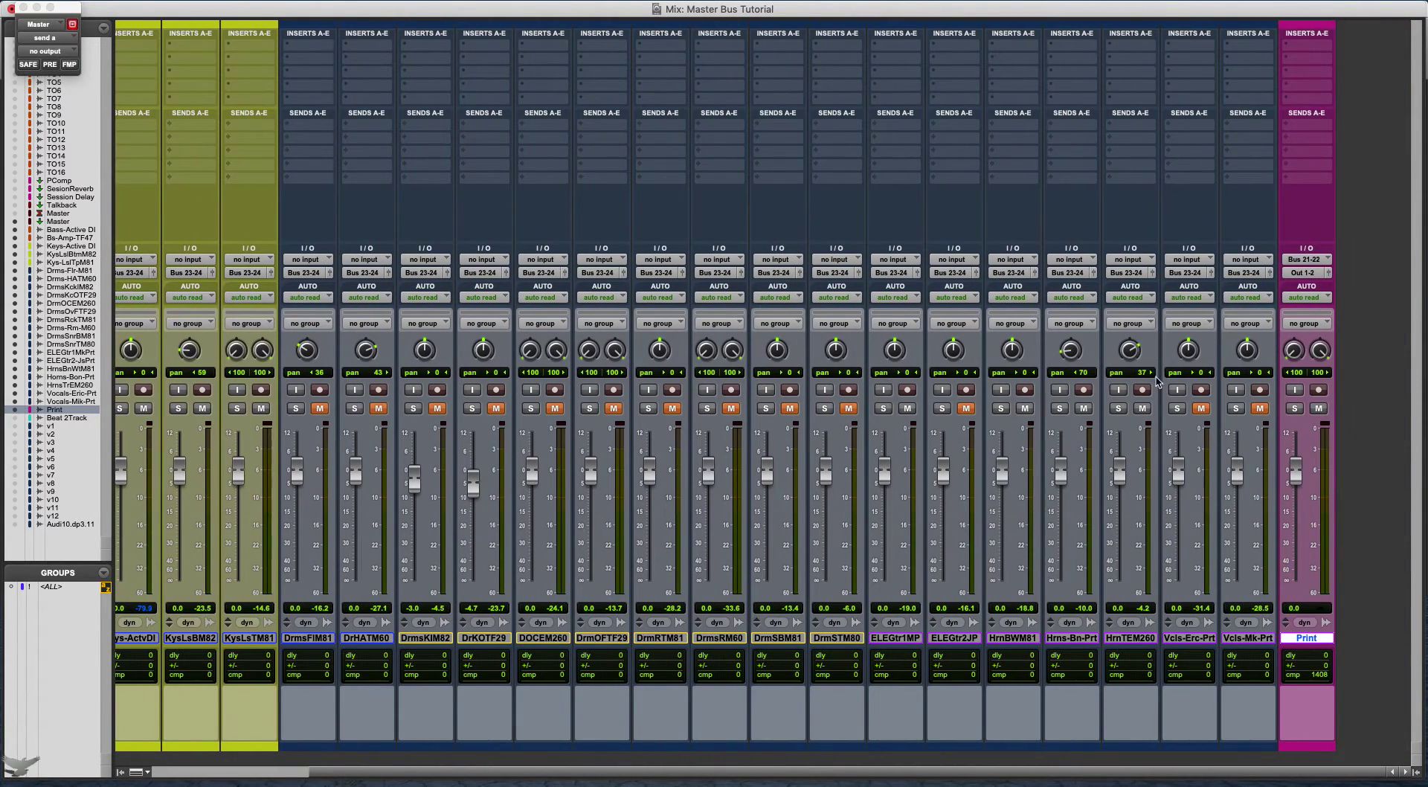
- Record-arm the Print track and start recording the master mix onto it
{"action": "left_click", "coordinate": [1319, 389]}
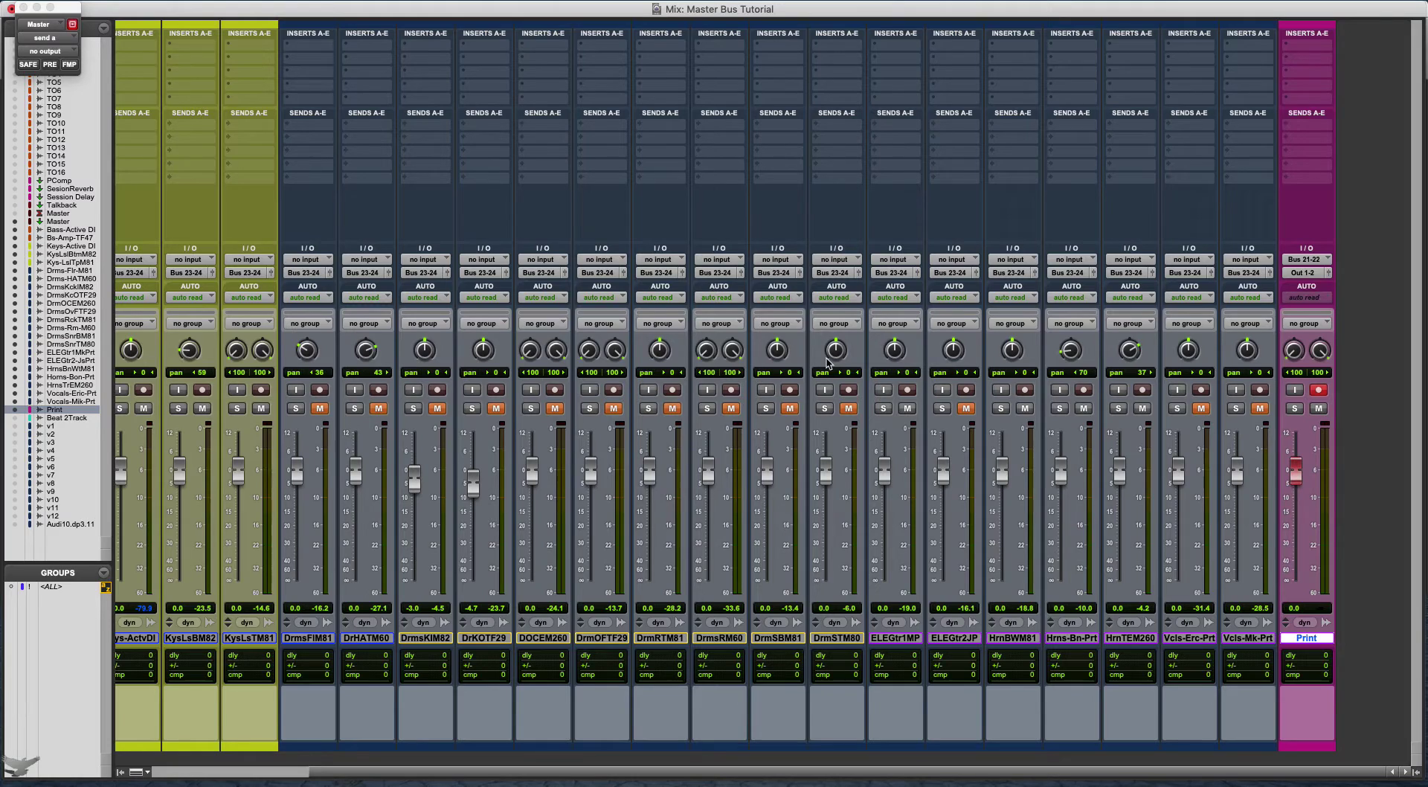
{"action": "key", "text": "space"}
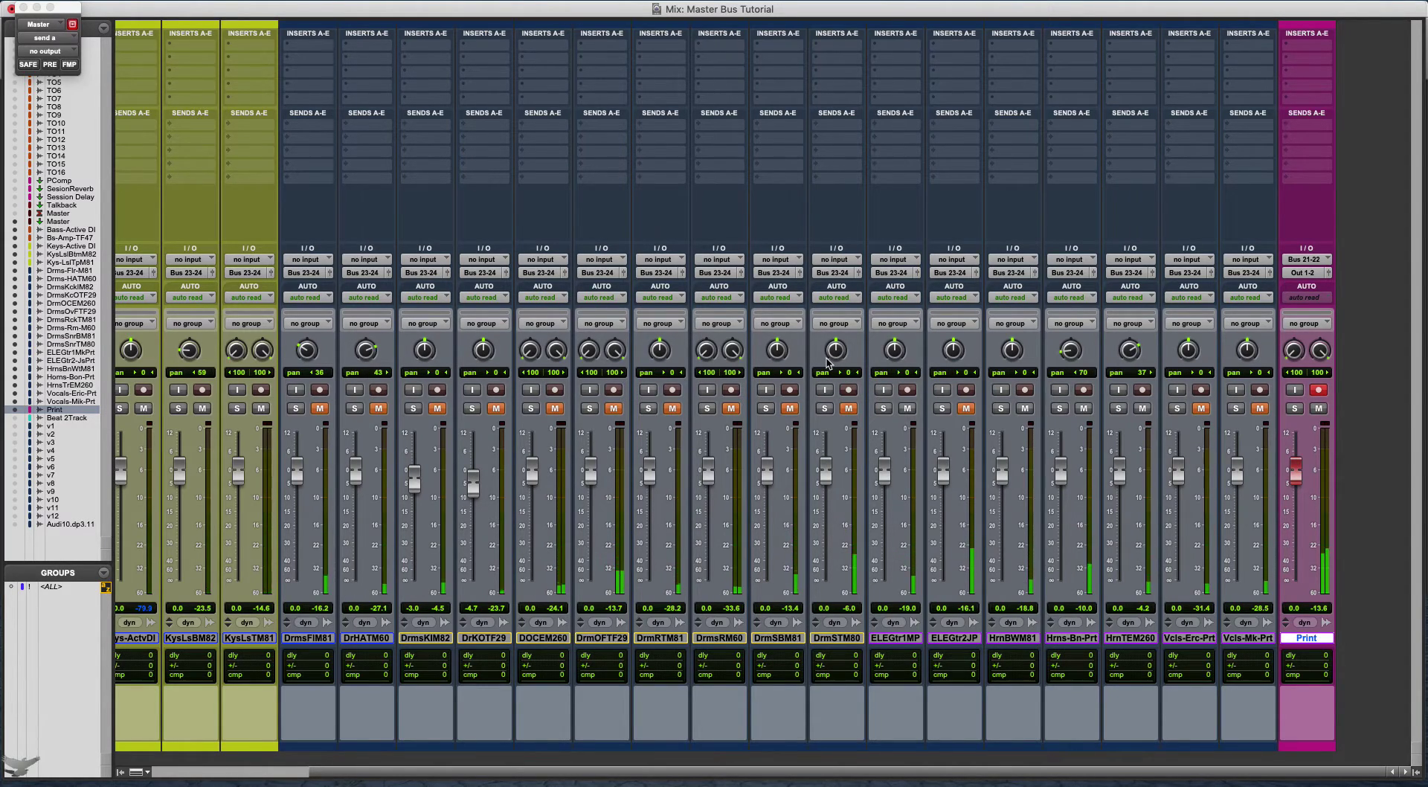
{"action": "key", "text": "super+equal"}
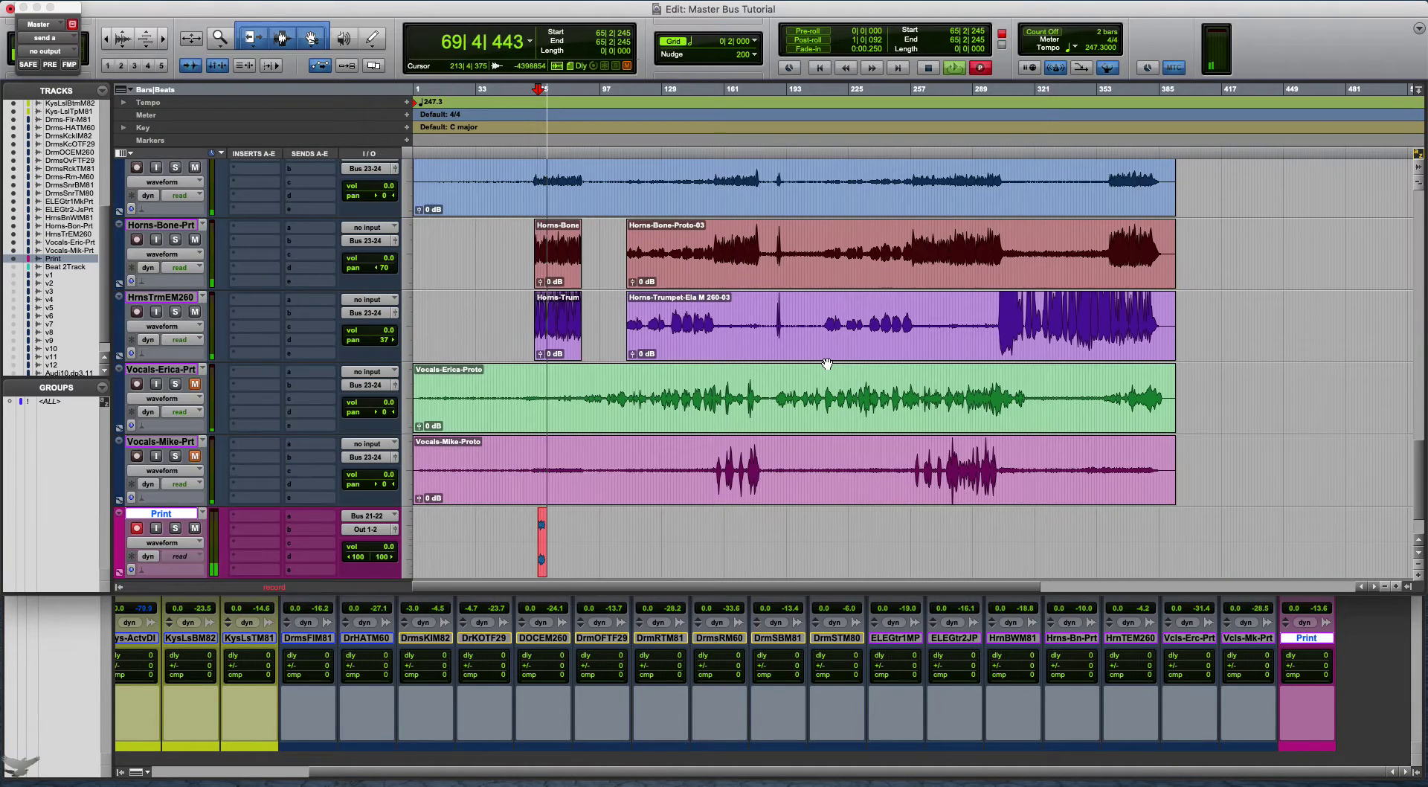
- Open the D-Verb plug-in window on the Master aux while the mix records
{"action": "scroll", "coordinate": [261, 249], "scroll_direction": "up", "scroll_amount": 1}
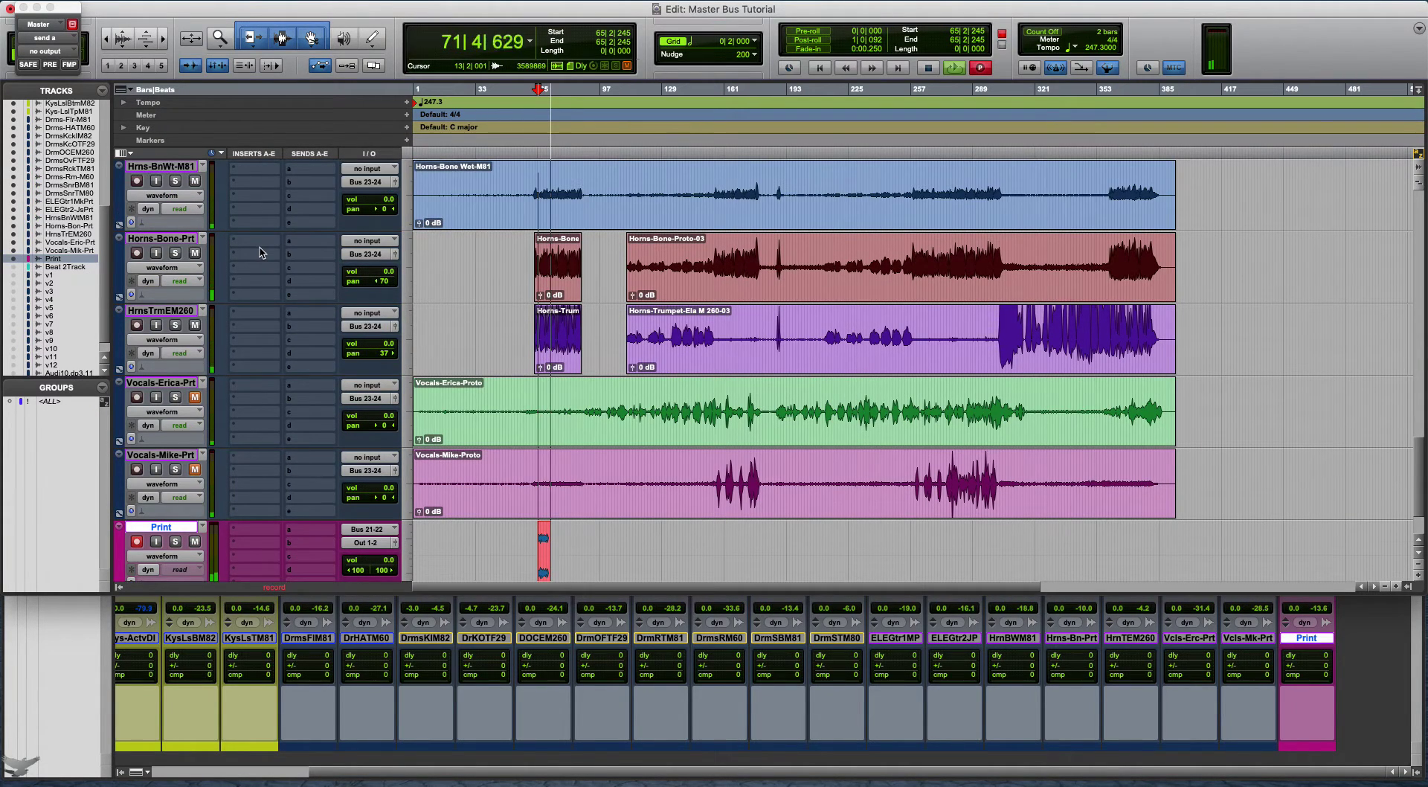
{"action": "scroll", "coordinate": [620, 507], "scroll_direction": "down", "scroll_amount": 5}
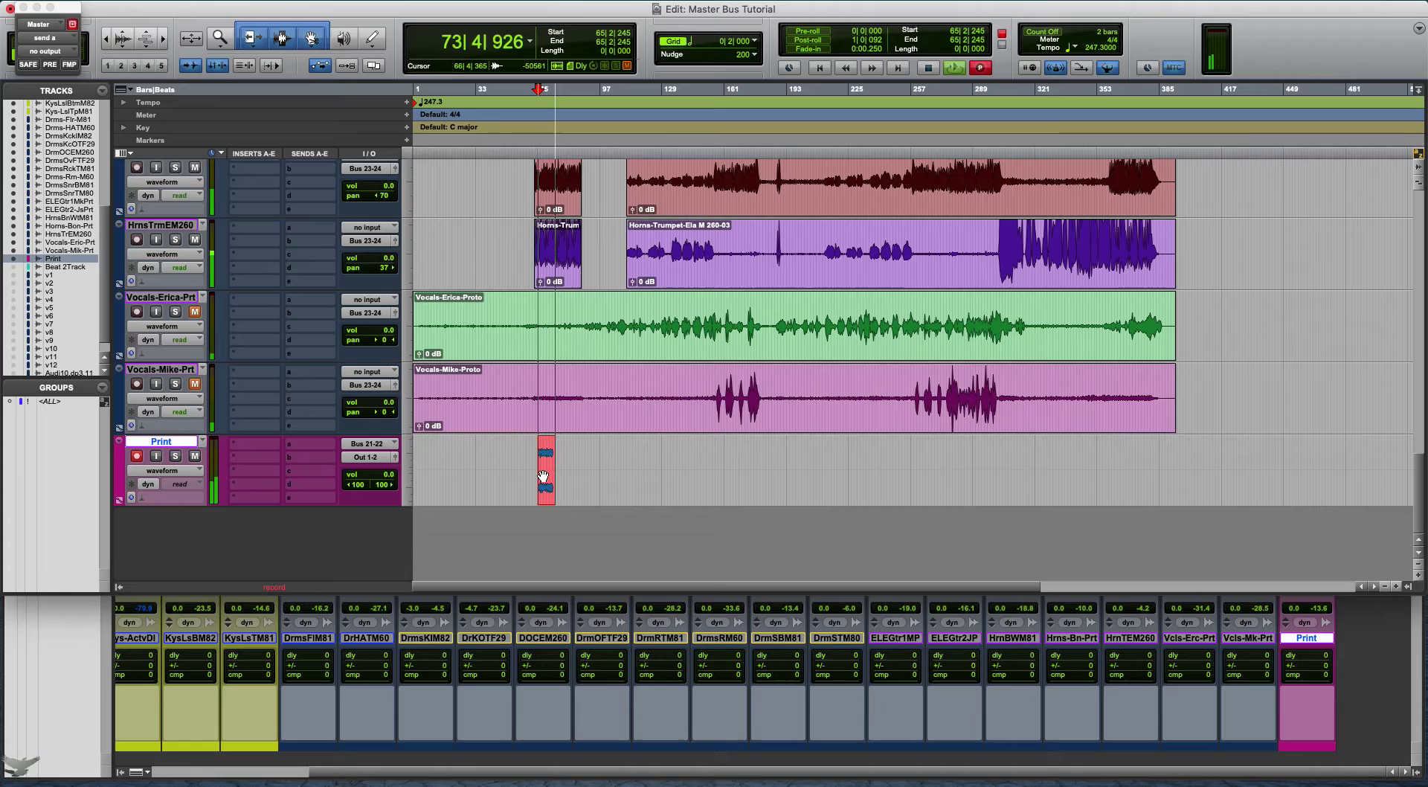
{"action": "scroll", "coordinate": [265, 284], "scroll_direction": "up", "scroll_amount": 15}
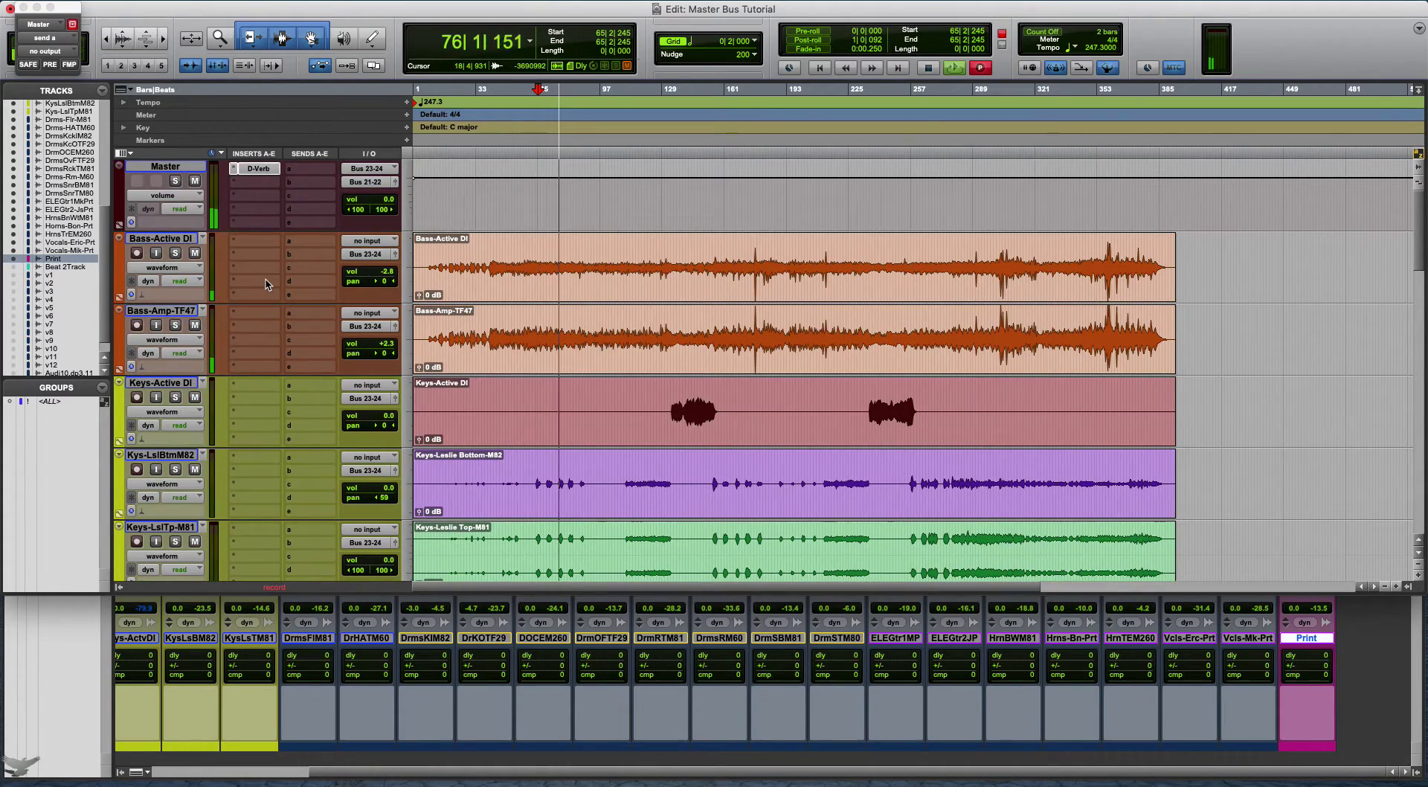
{"action": "scroll", "coordinate": [265, 283], "scroll_direction": "down", "scroll_amount": 10}
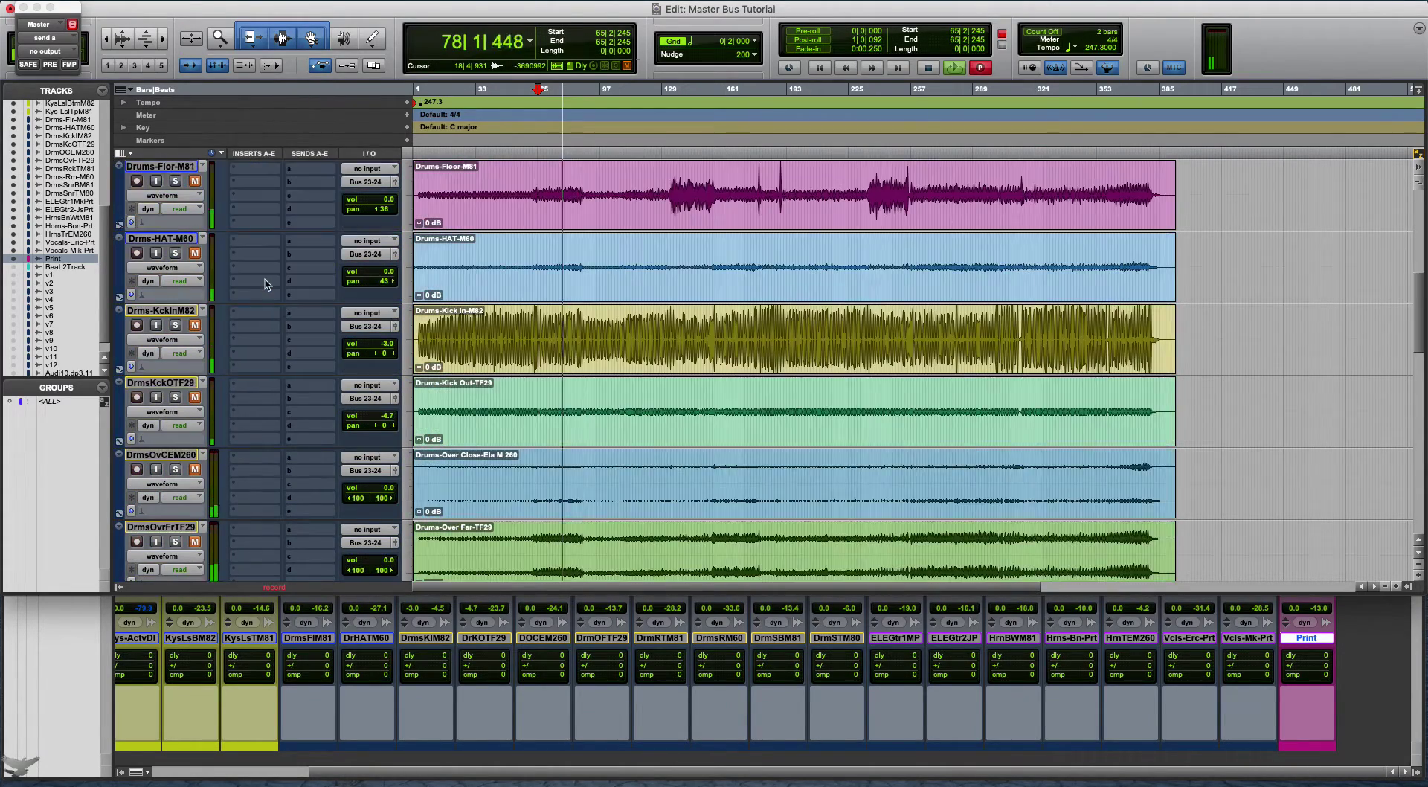
{"action": "scroll", "coordinate": [266, 284], "scroll_direction": "up", "scroll_amount": 10}
{"action": "left_click", "coordinate": [258, 169]}
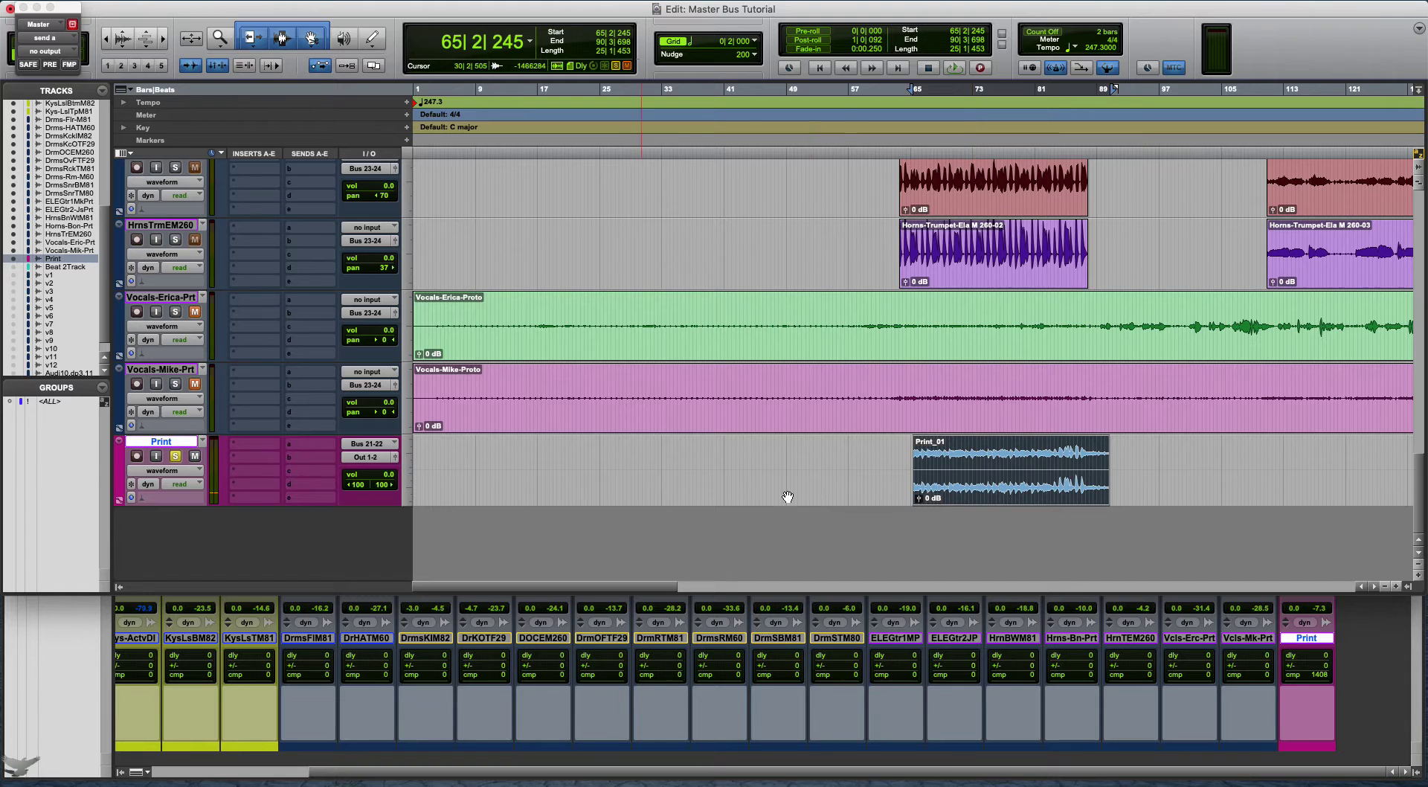
{"action": "key", "text": "space"}
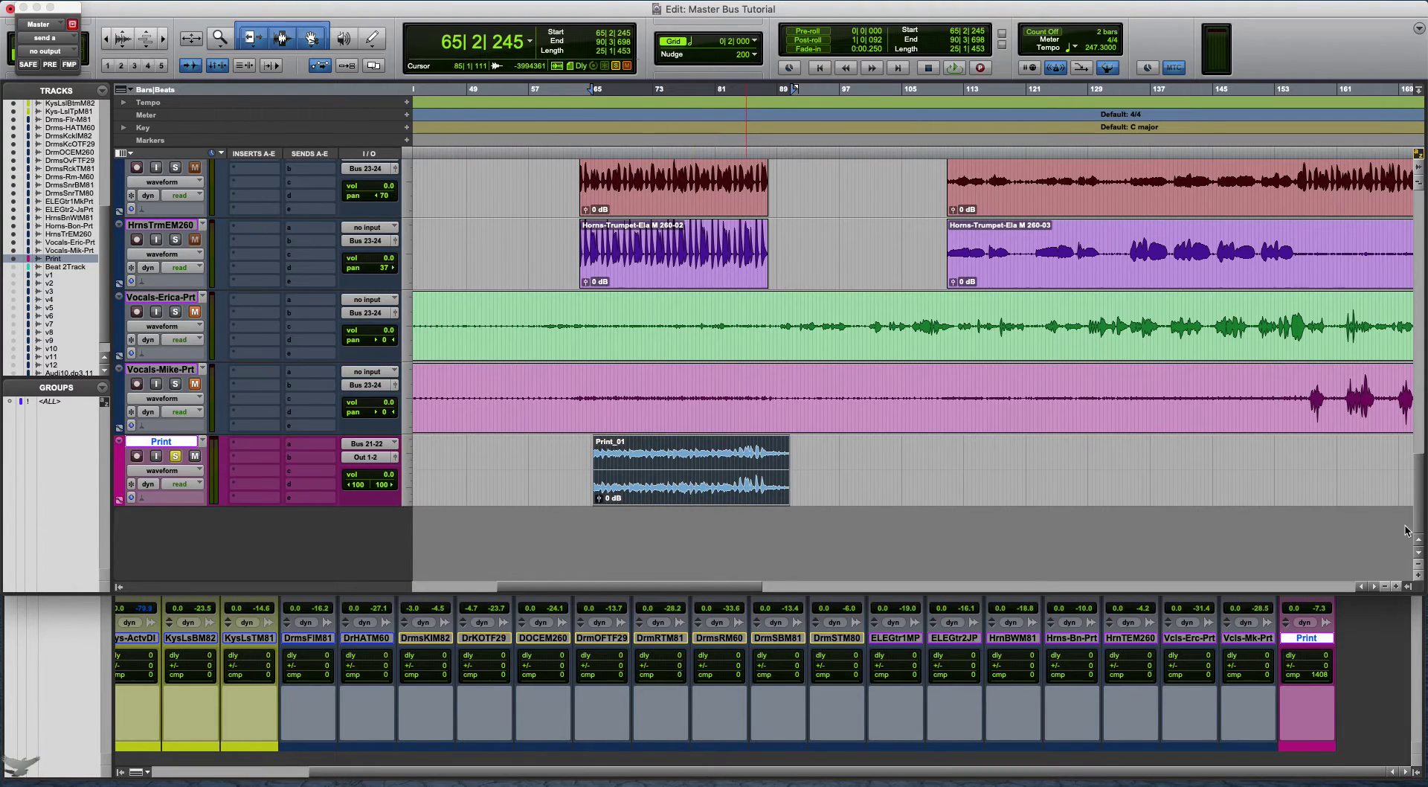
- From the Clips list, open Export Clips as Files for Print_01 with MP3 file type
{"action": "left_click", "coordinate": [1409, 588]}
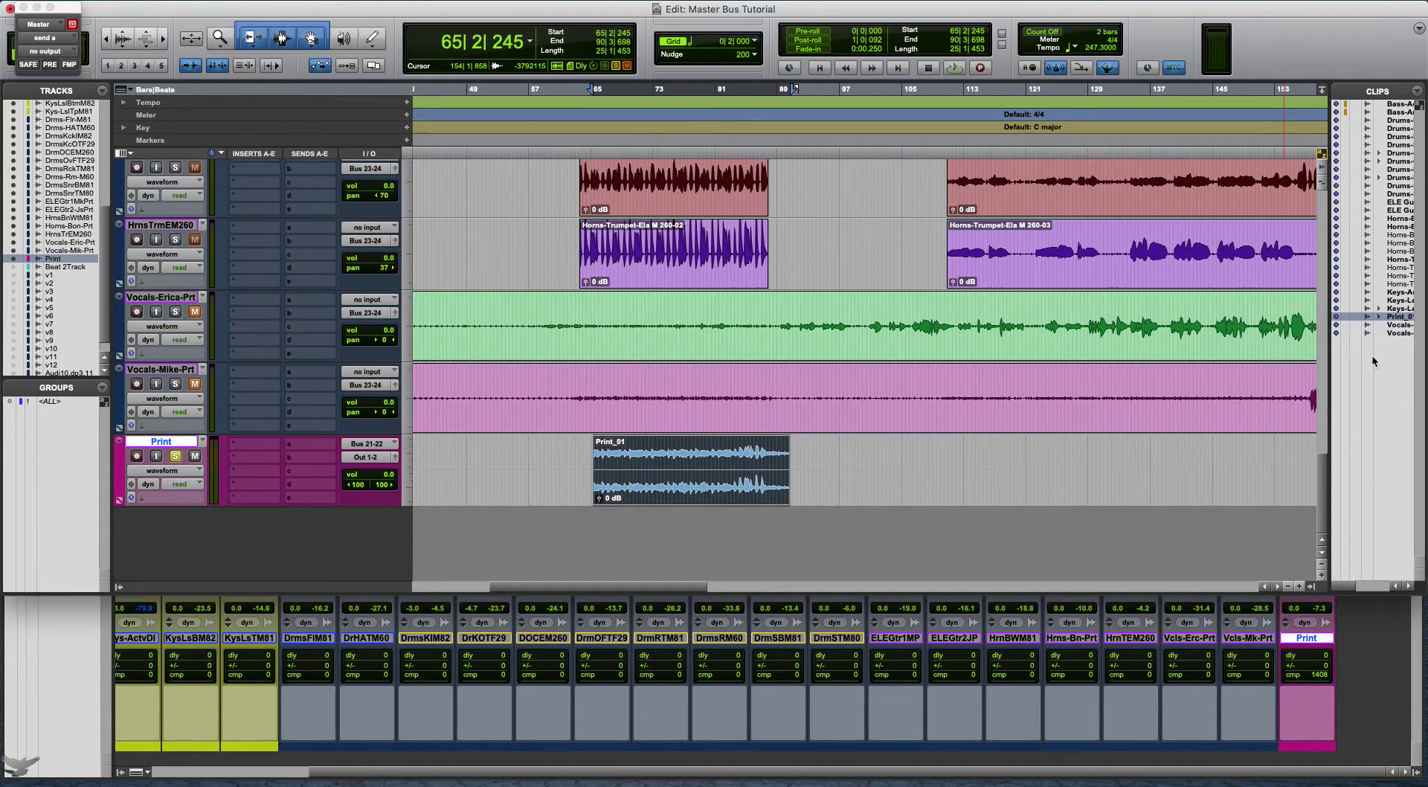
{"action": "right_click", "coordinate": [1390, 319]}
{"action": "right_click", "coordinate": [1400, 320]}
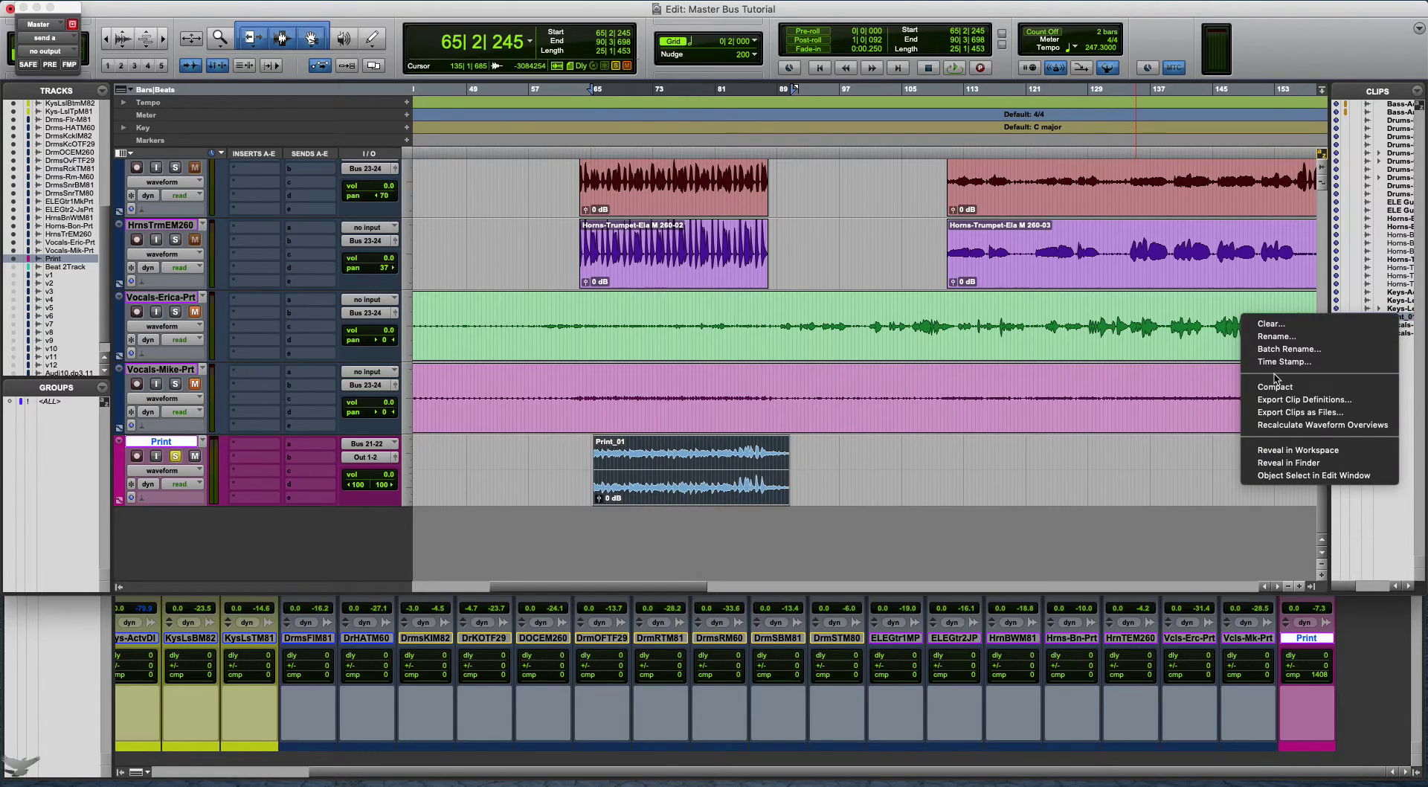
{"action": "left_click", "coordinate": [1285, 413]}
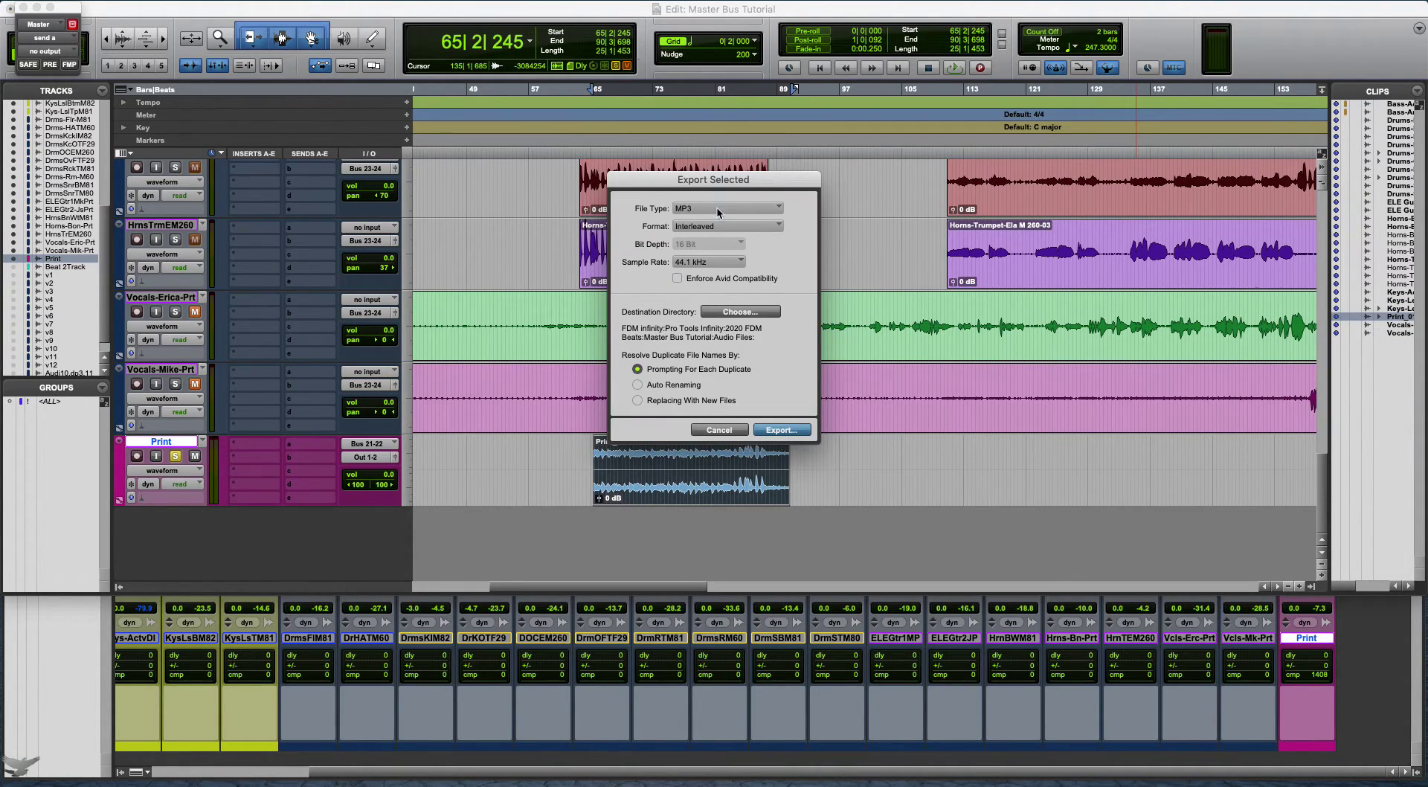
- Export Print_01 to the Desktop as MP3, accepting the 320 kbit/s CBR encoder settings
{"action": "left_click", "coordinate": [715, 314]}
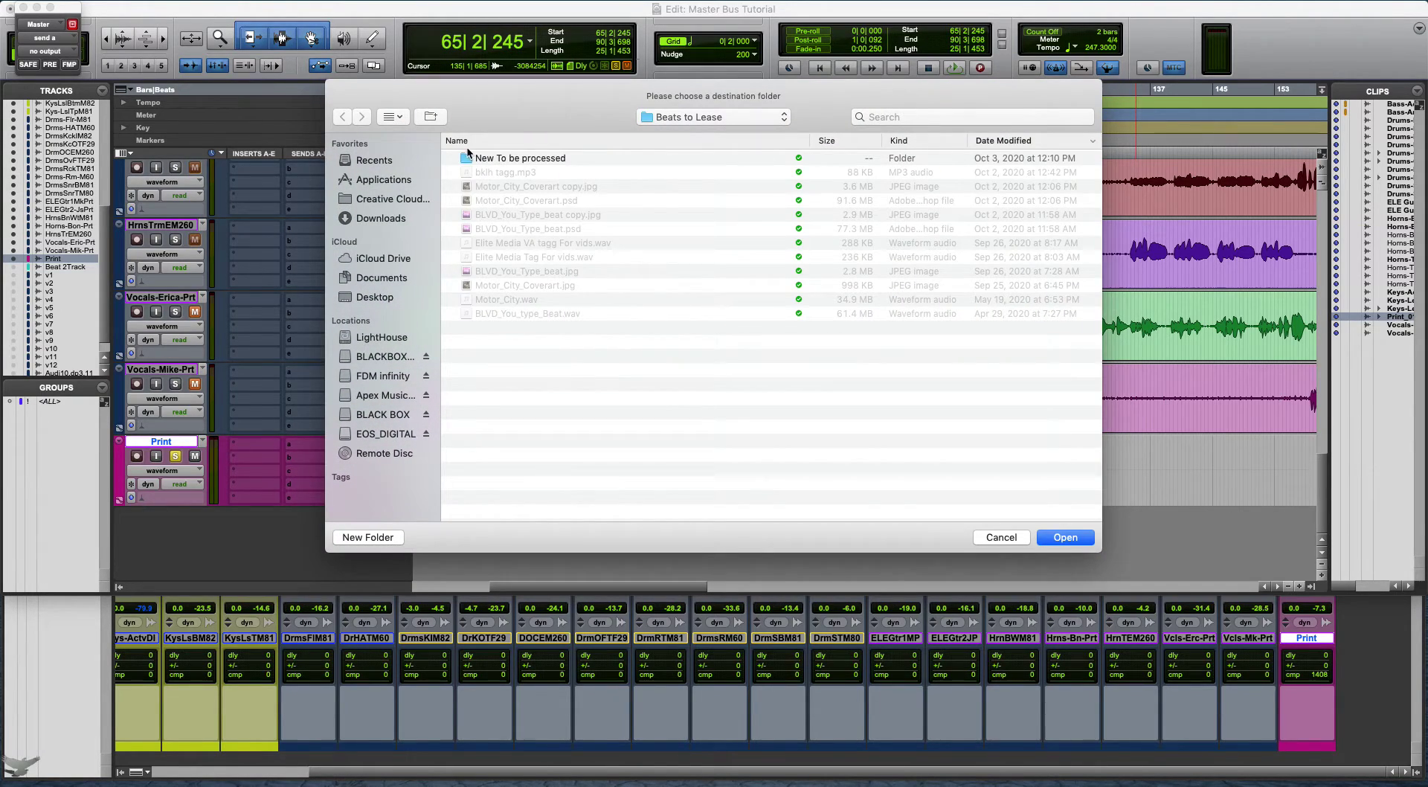
{"action": "left_click", "coordinate": [376, 298]}
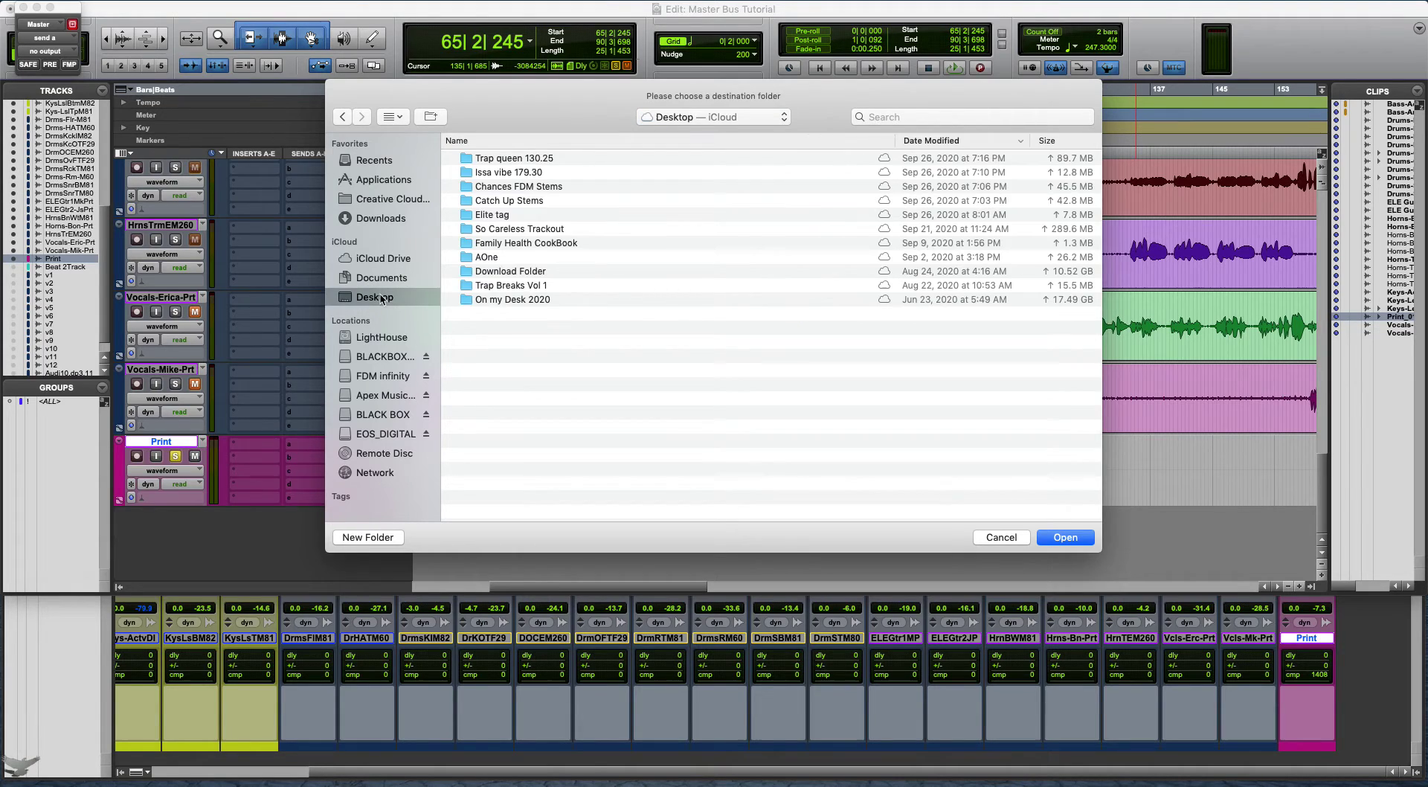
{"action": "left_click", "coordinate": [1066, 537]}
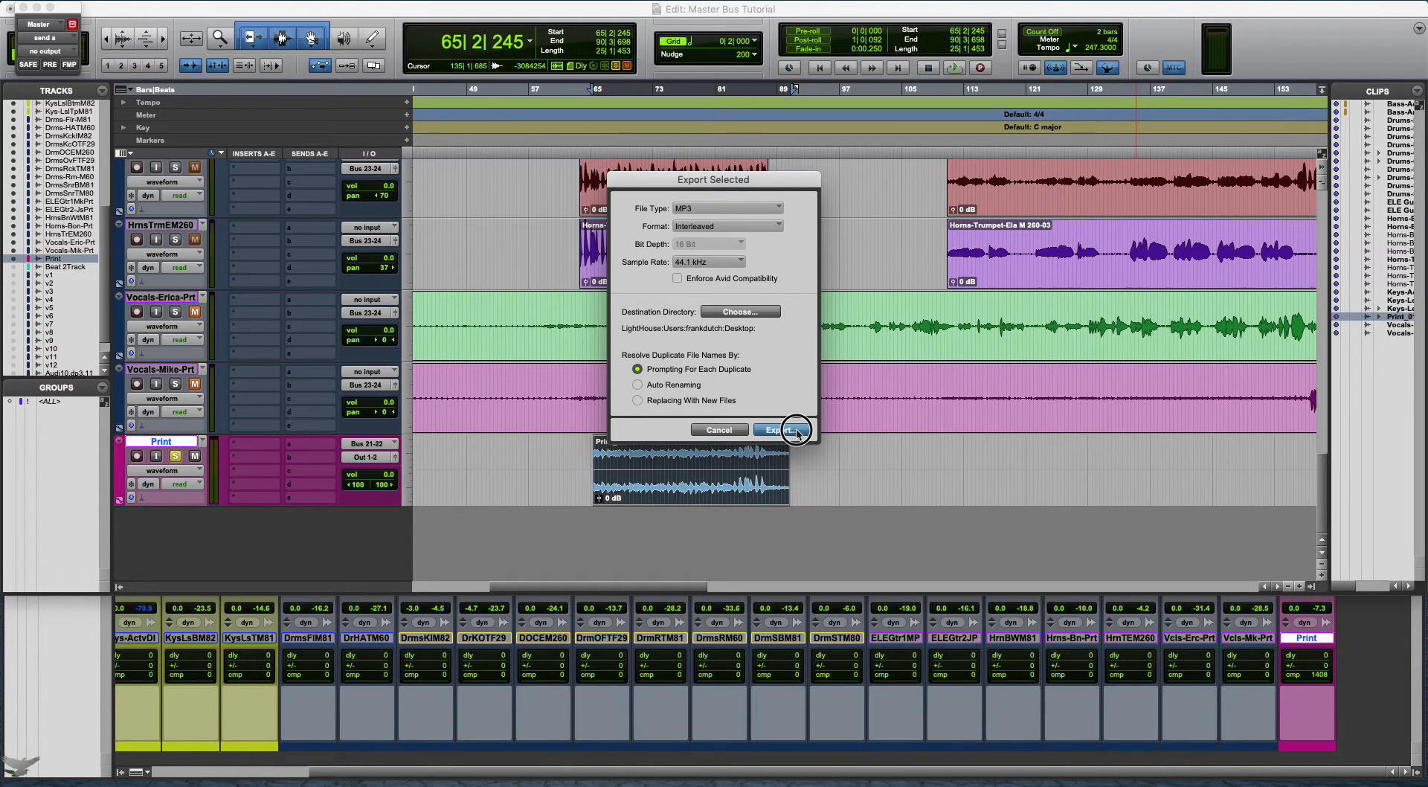
{"action": "left_click", "coordinate": [797, 432]}
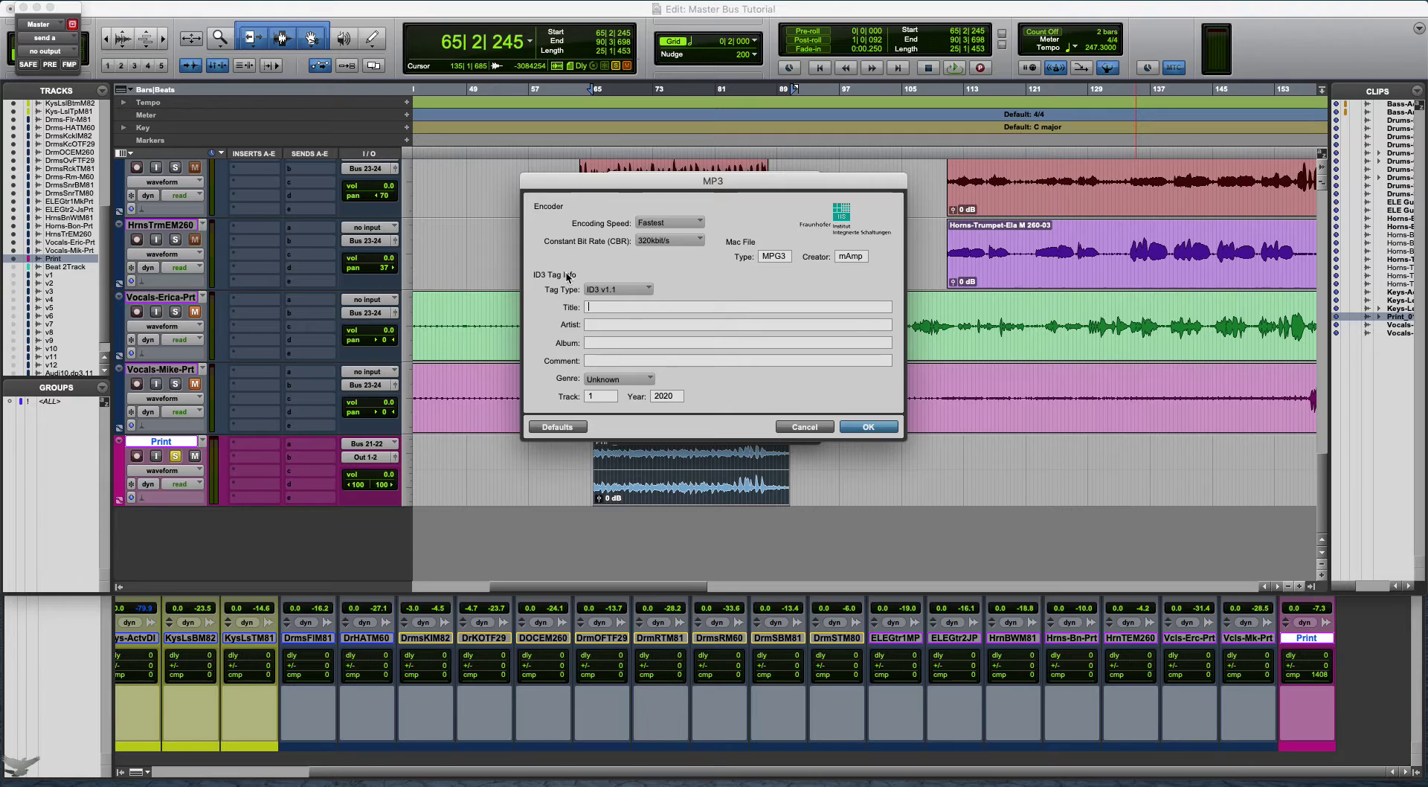
{"action": "left_click", "coordinate": [862, 429]}
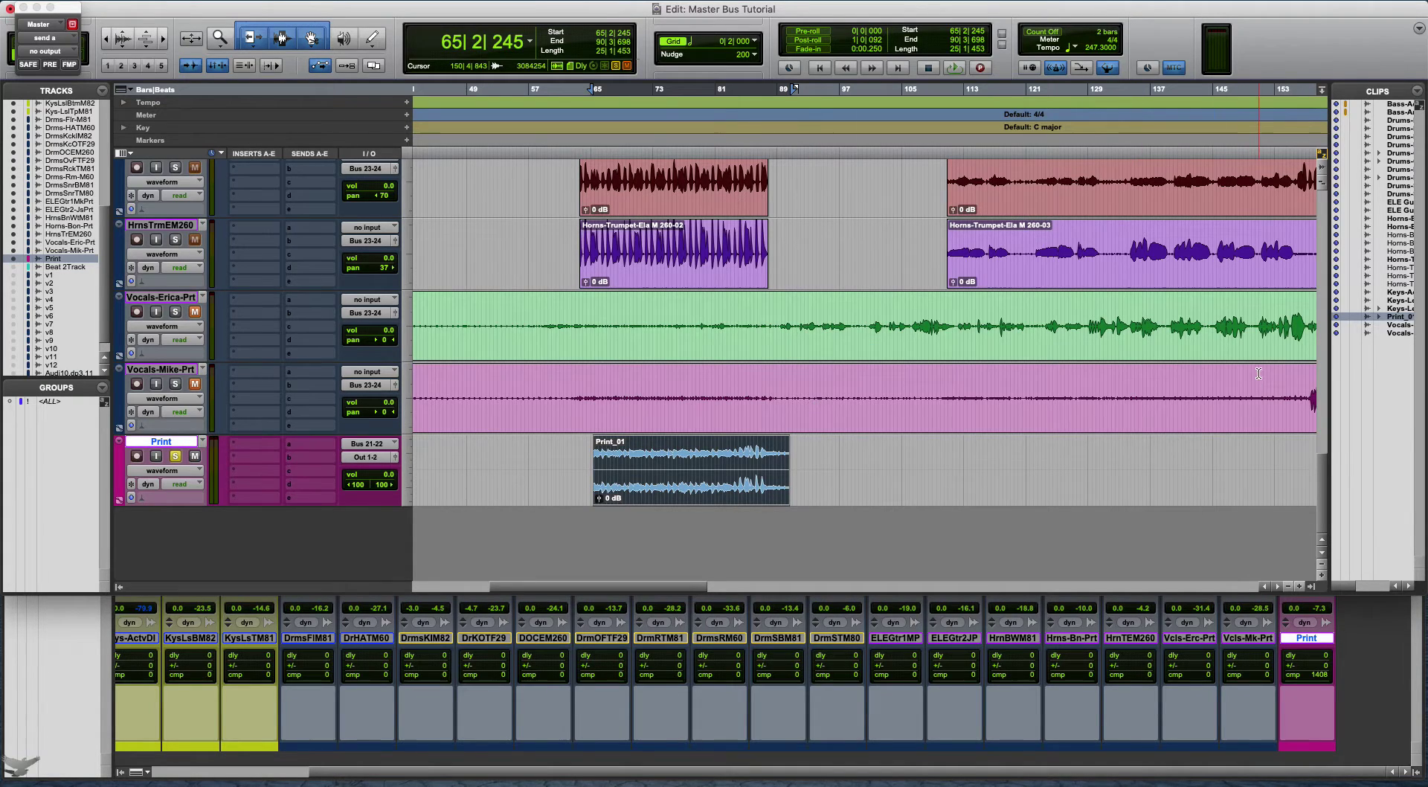
- Open the Rename dialog for the Print_01 clip from the Clips list
{"action": "right_click", "coordinate": [1397, 320]}
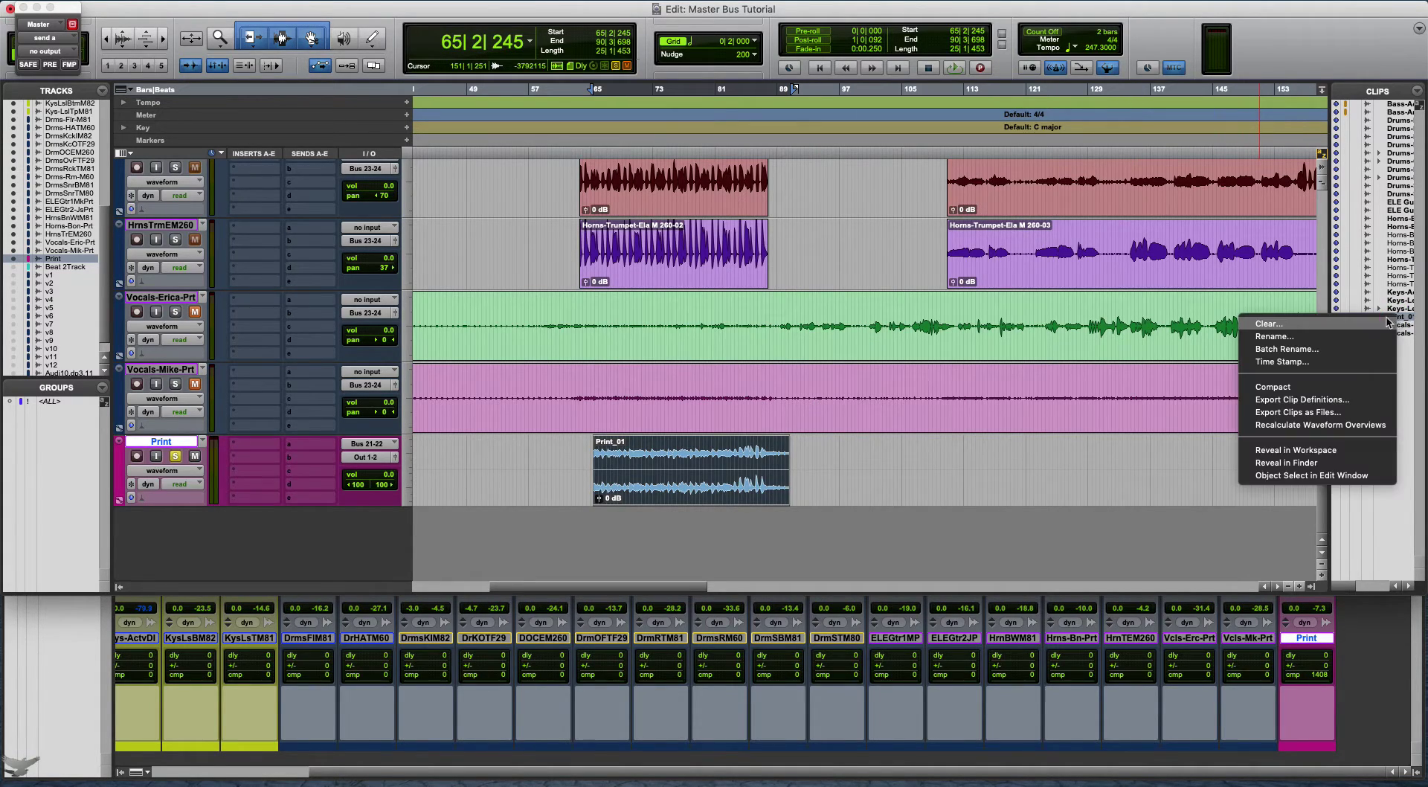
{"action": "left_click", "coordinate": [1286, 342]}
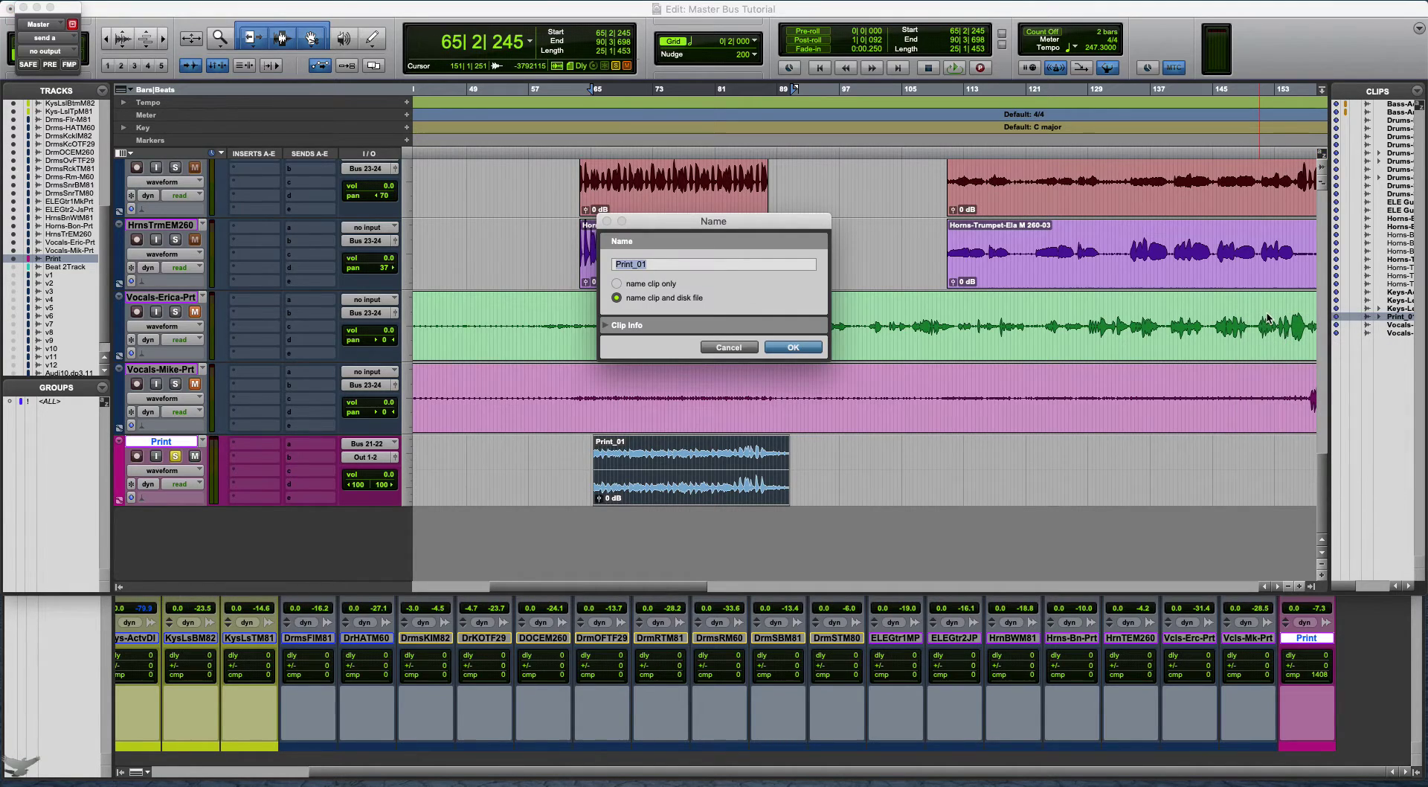